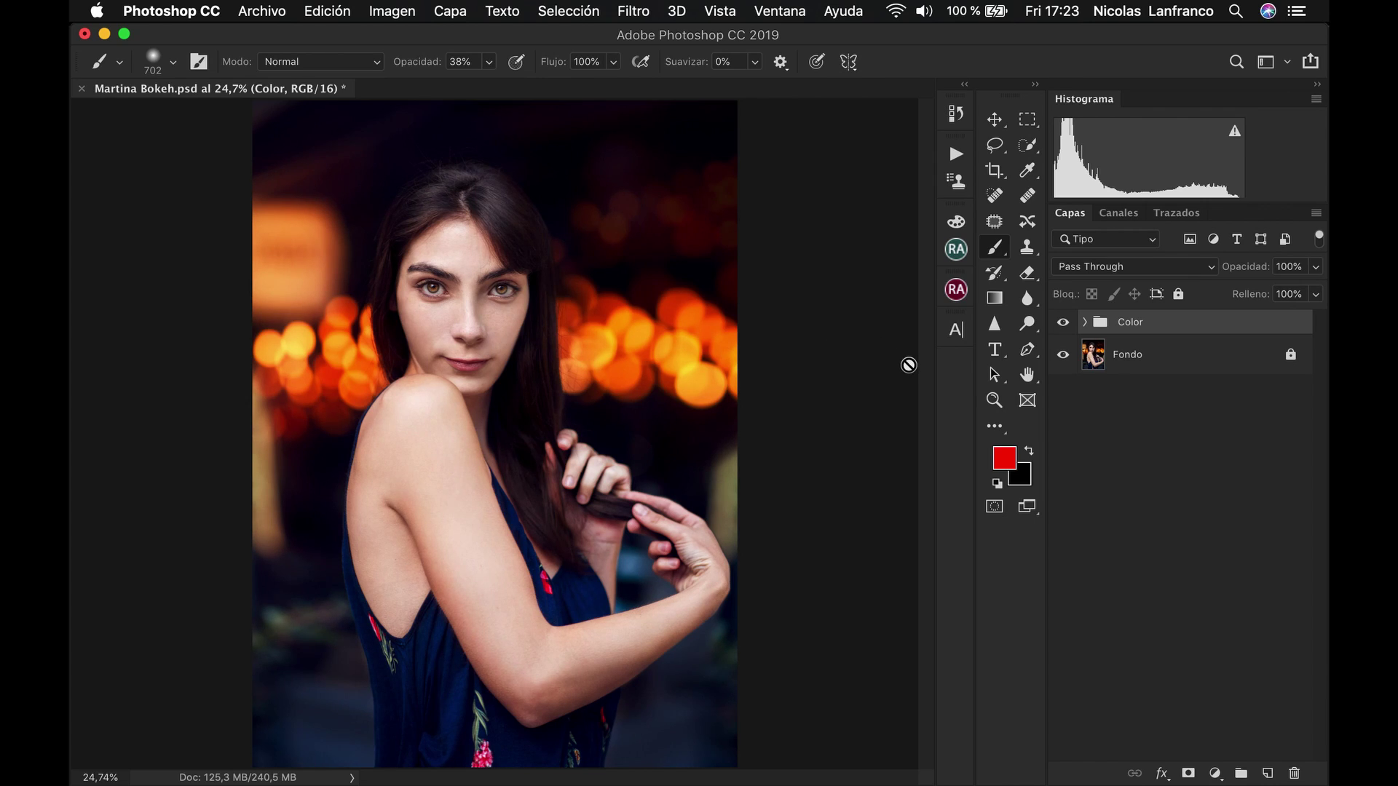
- Inspect the adjustment layers in the Color group and toggle the group's visibility to compare before and after
click(1085, 323)
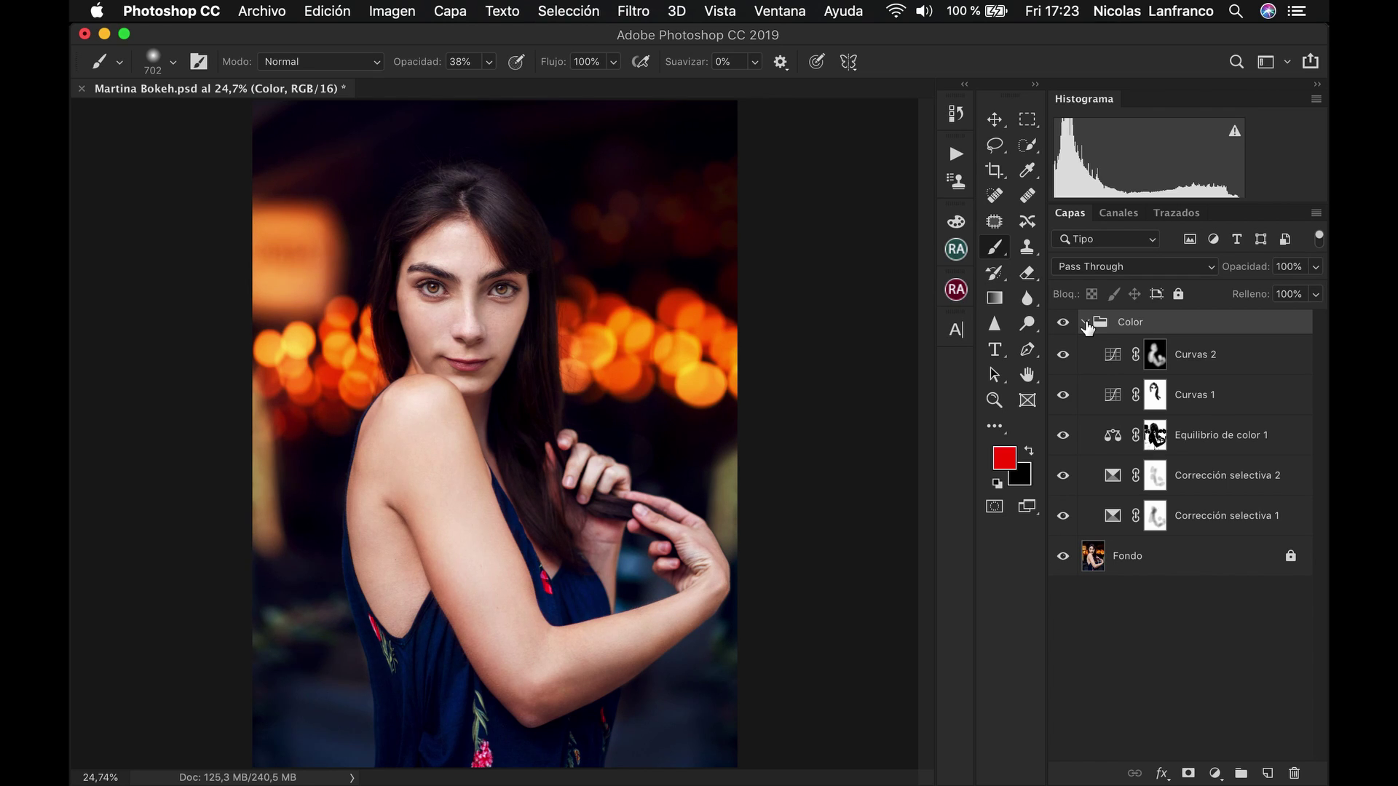
click(1086, 324)
click(1063, 323)
click(1063, 323)
click(1063, 323)
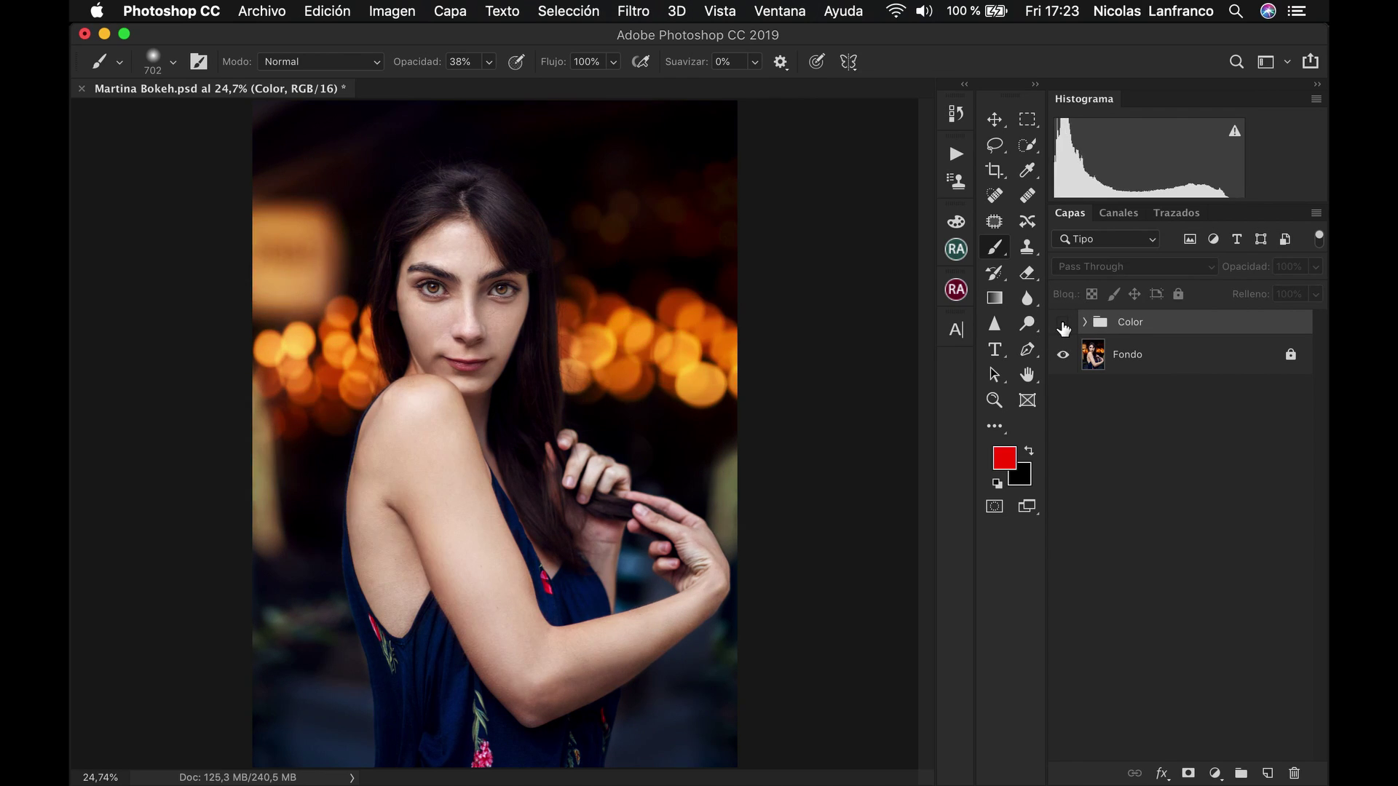
click(1063, 323)
click(1063, 323)
click(1063, 323)
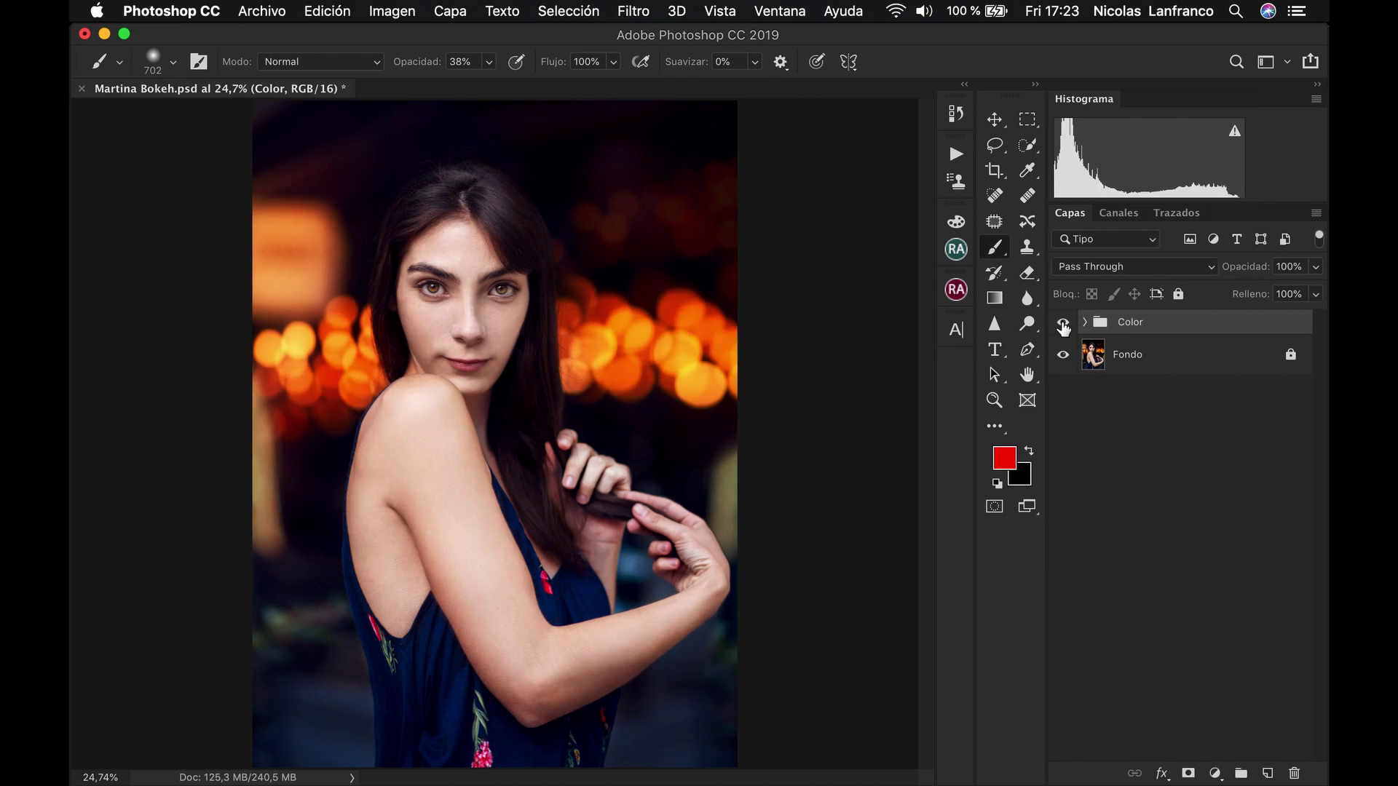
click(1063, 325)
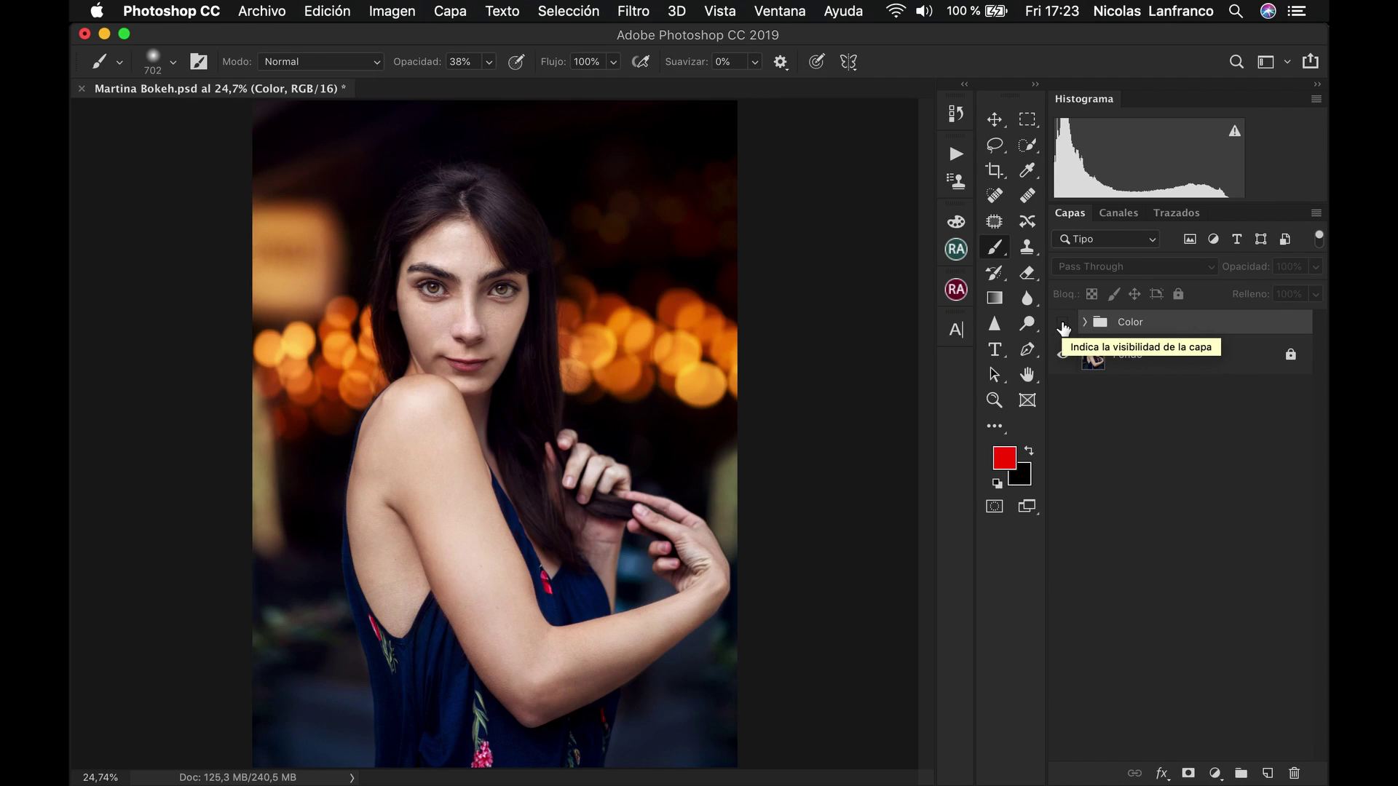
click(1063, 325)
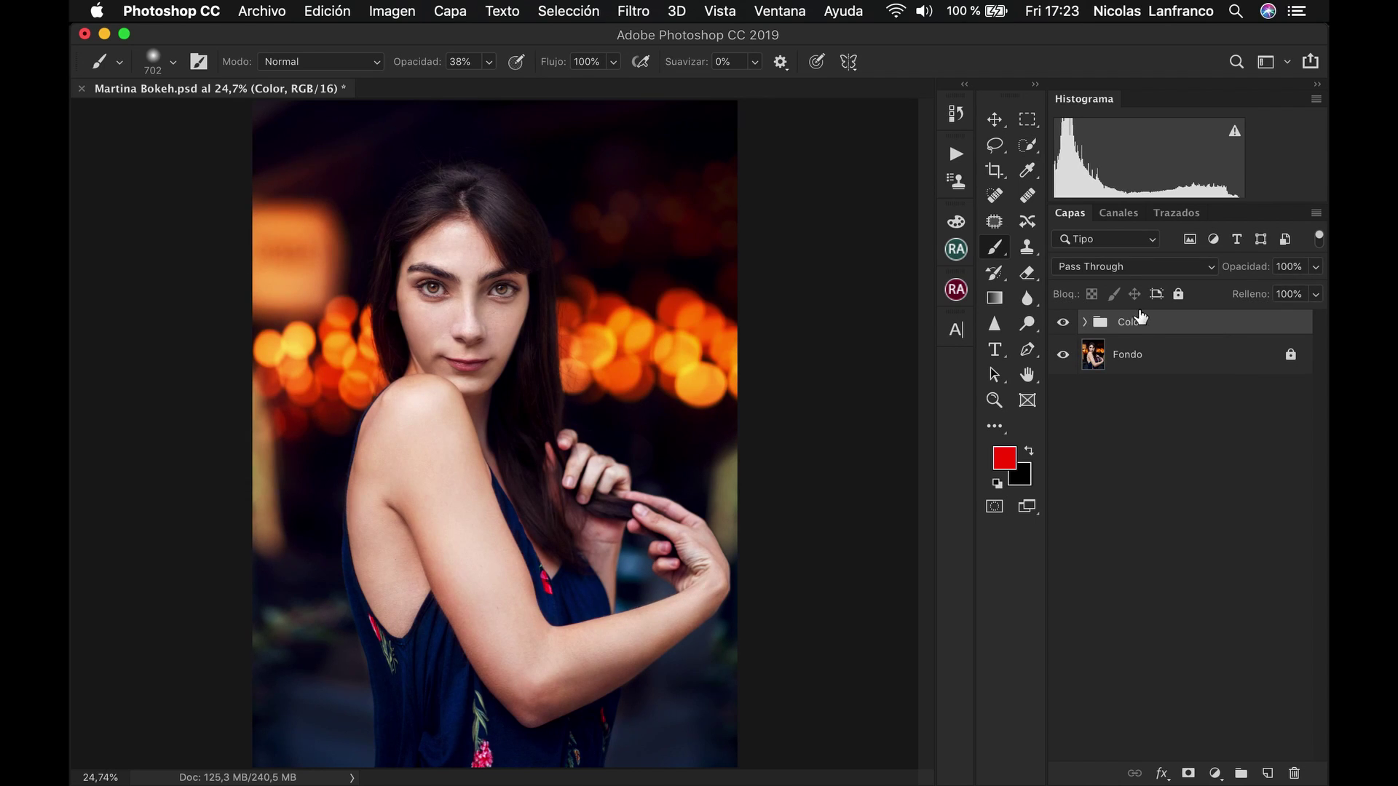
- Delete the Color group and add a Selective Color adjustment layer above the Fondo layer
key(Delete)
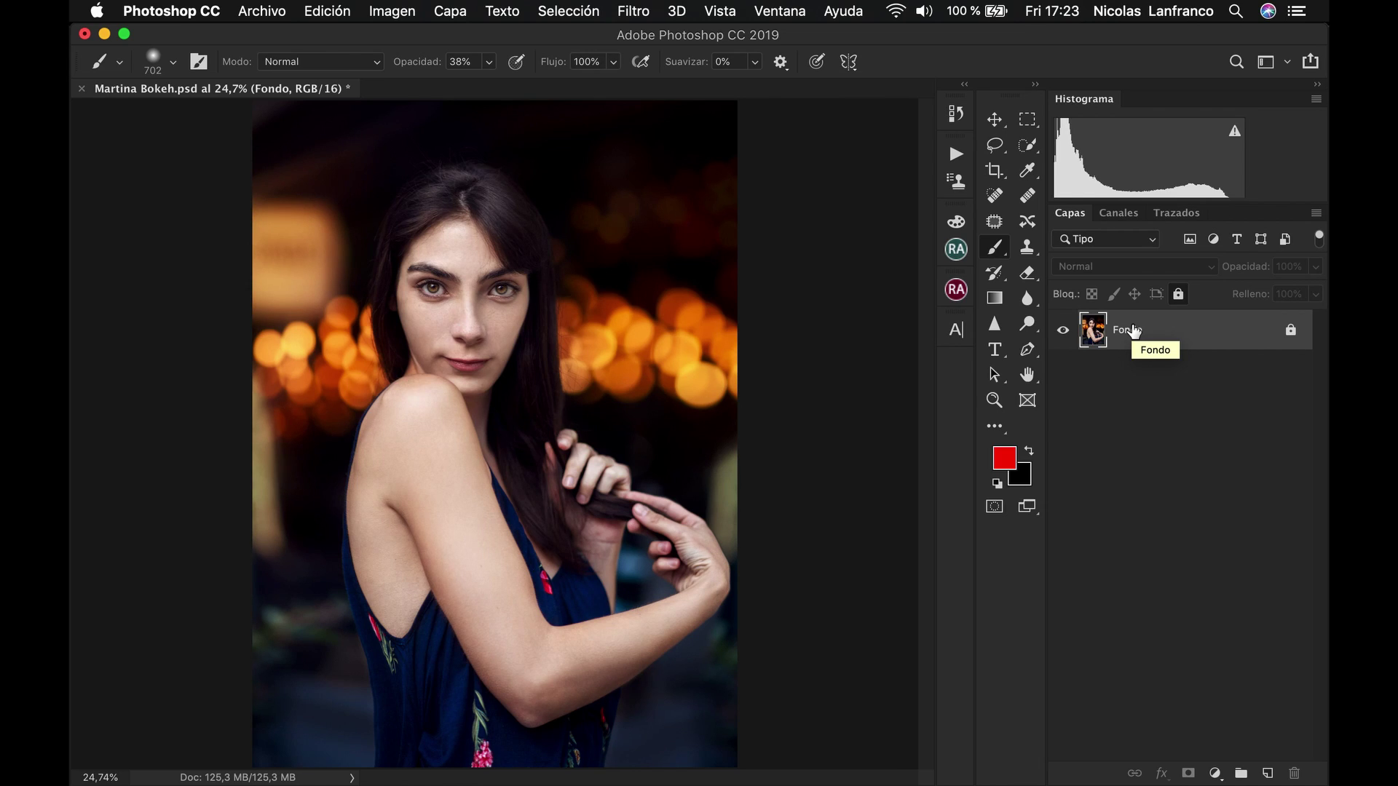
click(1214, 774)
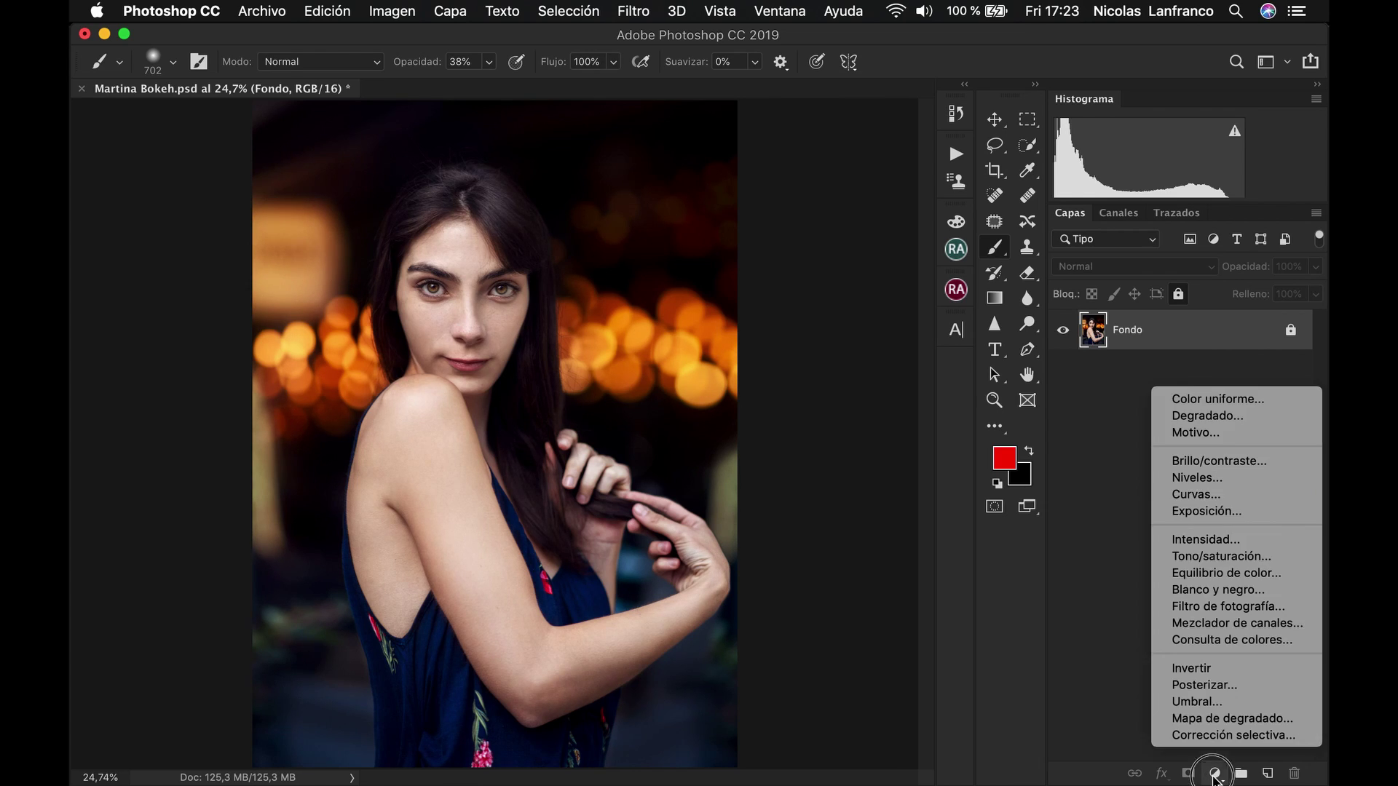
click(1215, 735)
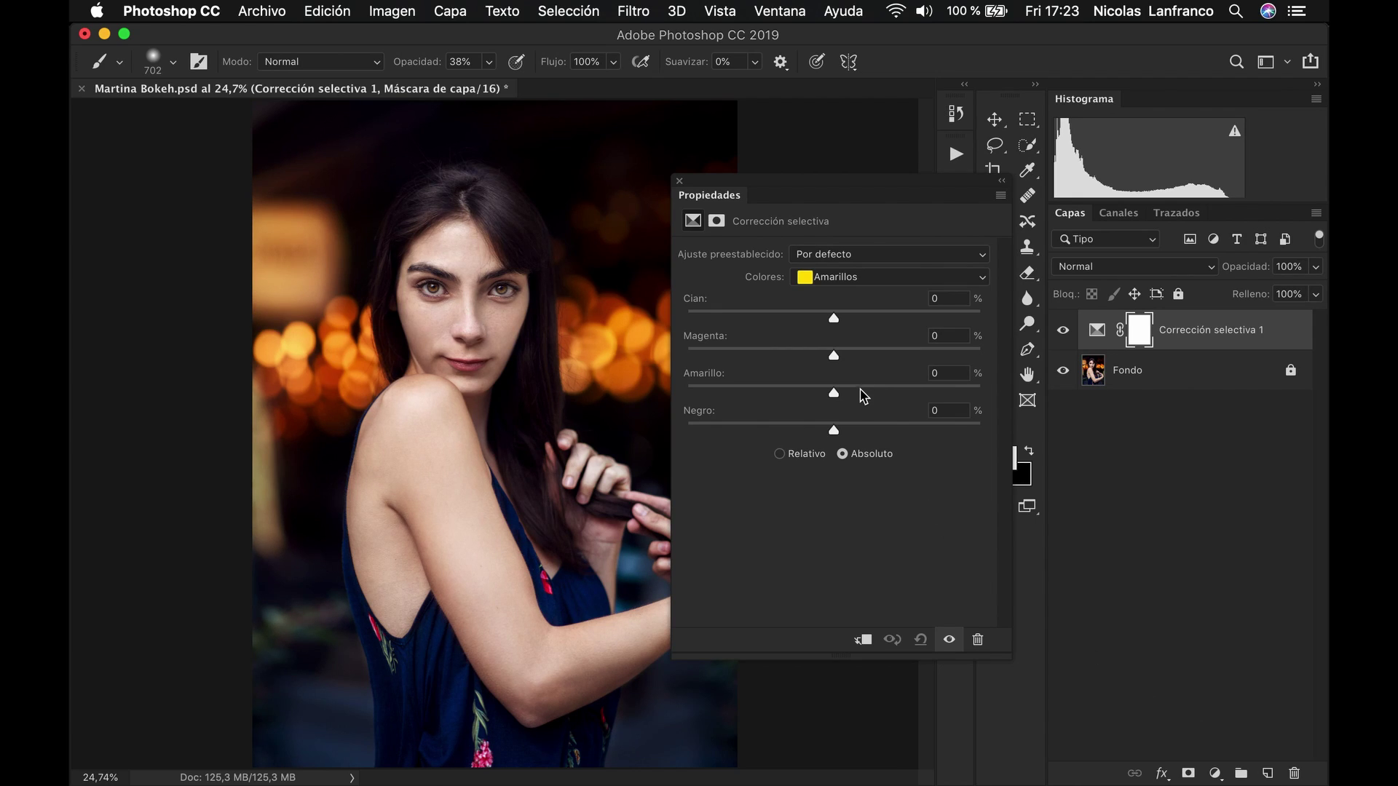
click(853, 278)
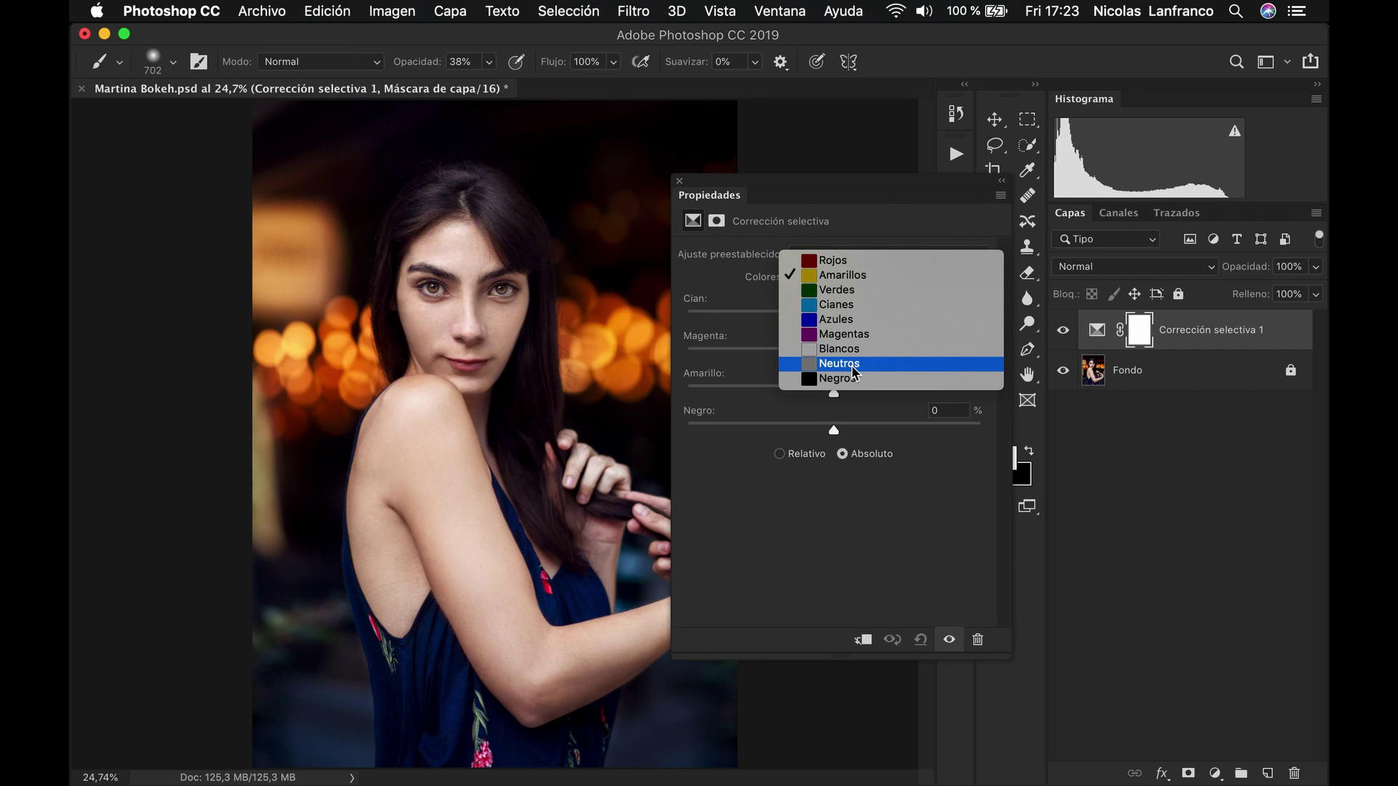
click(779, 518)
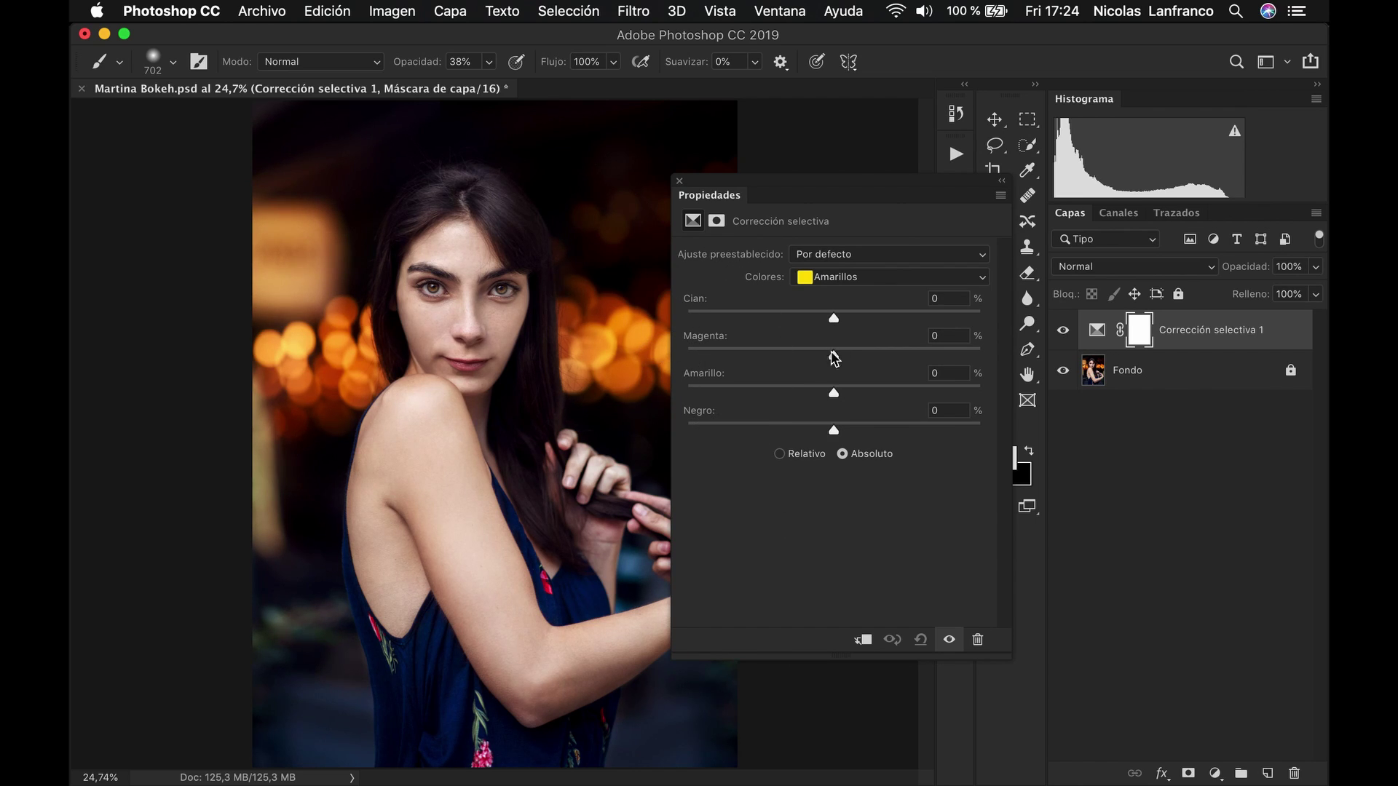
- In the Selective Color layer, set Rojos to Cian -30, Magenta +3, Amarillo +7 and Negro +7
click(841, 281)
click(841, 262)
drag(835, 321, 790, 318)
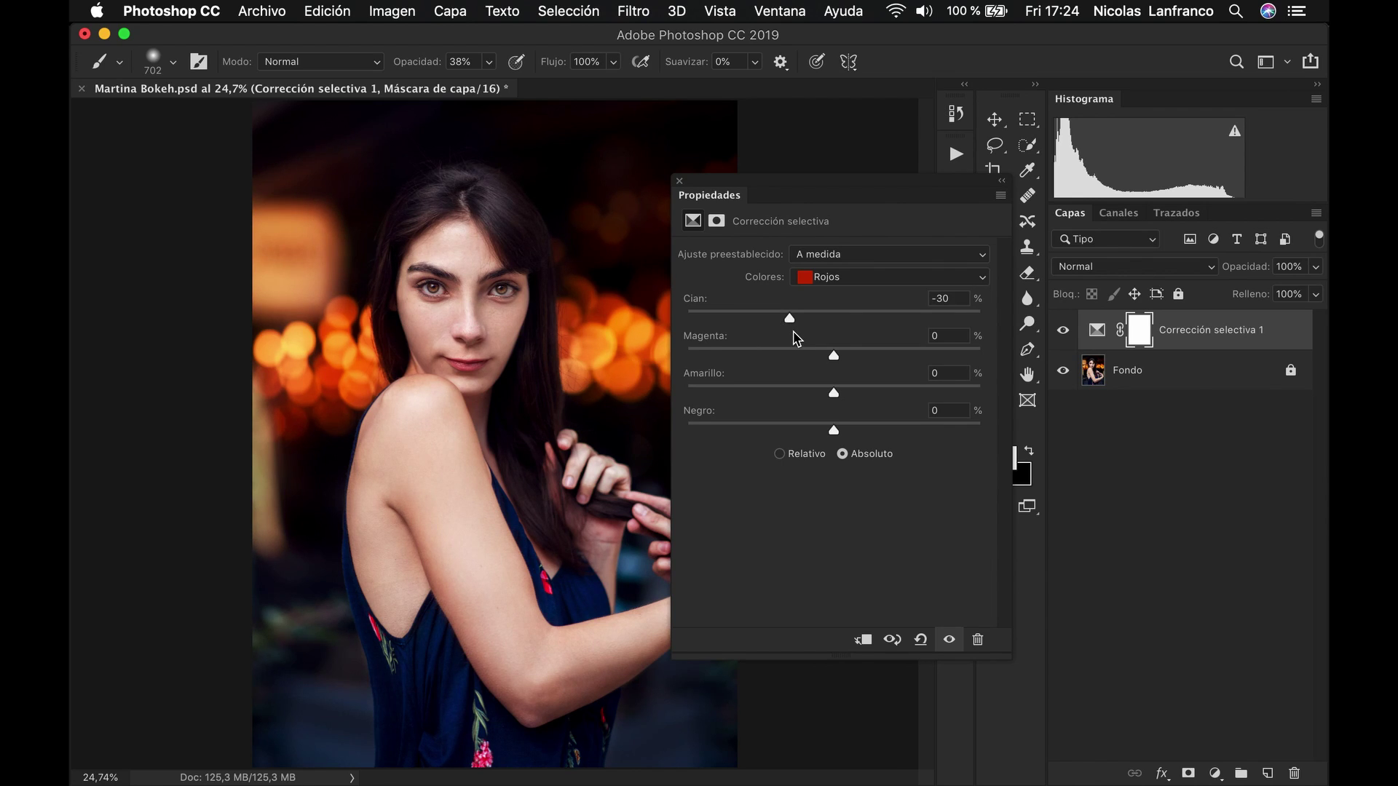
drag(835, 362, 846, 394)
drag(833, 430, 845, 432)
- Add a second Selective Color adjustment layer above the first one
click(1215, 774)
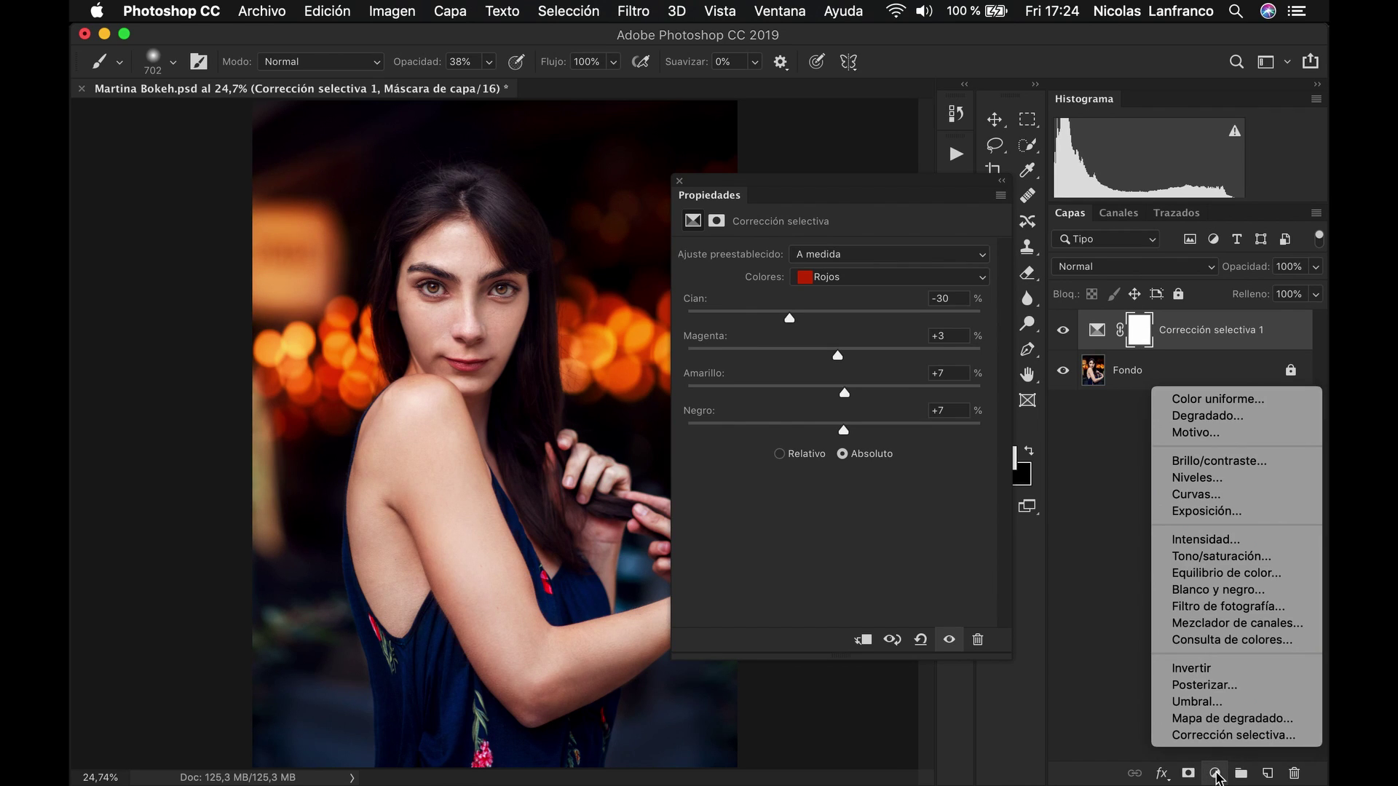
click(1225, 735)
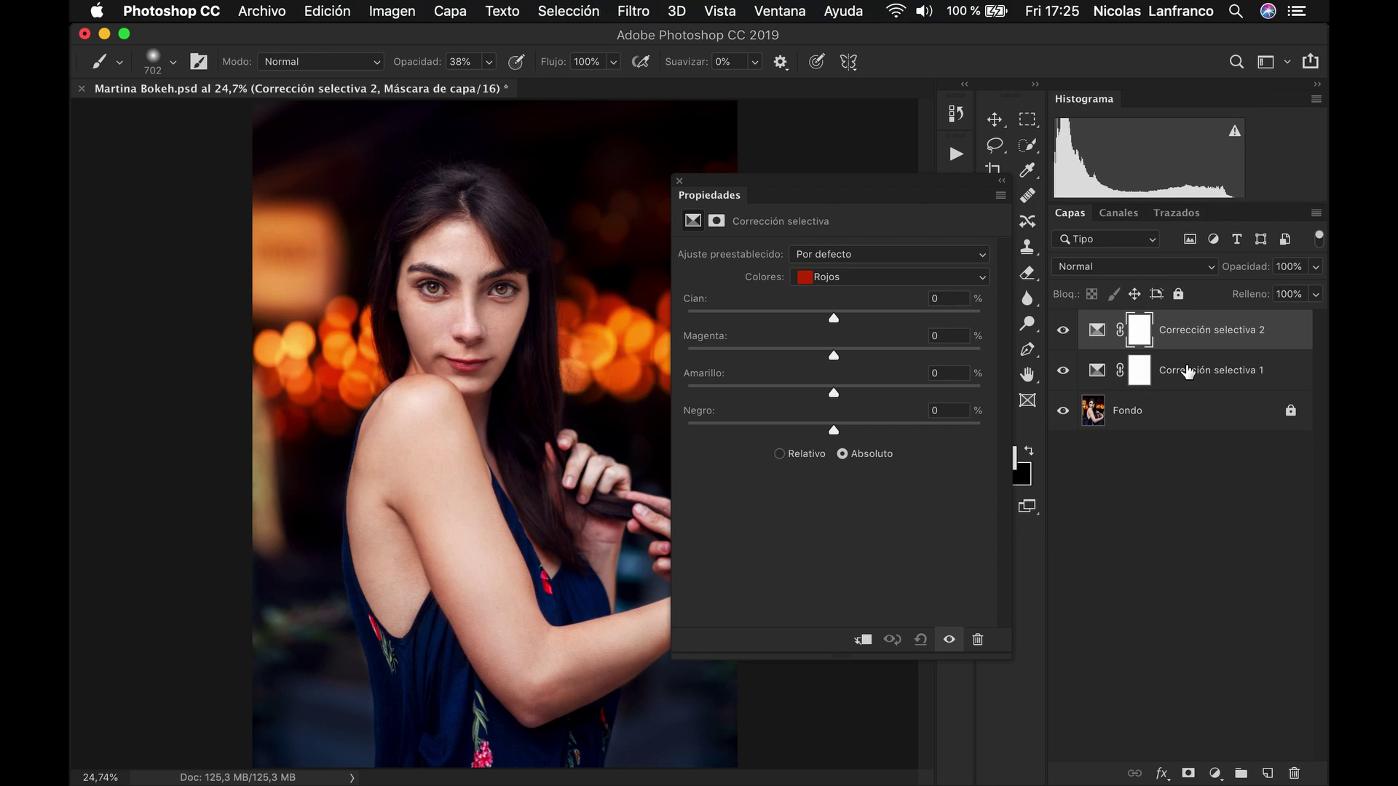
click(862, 280)
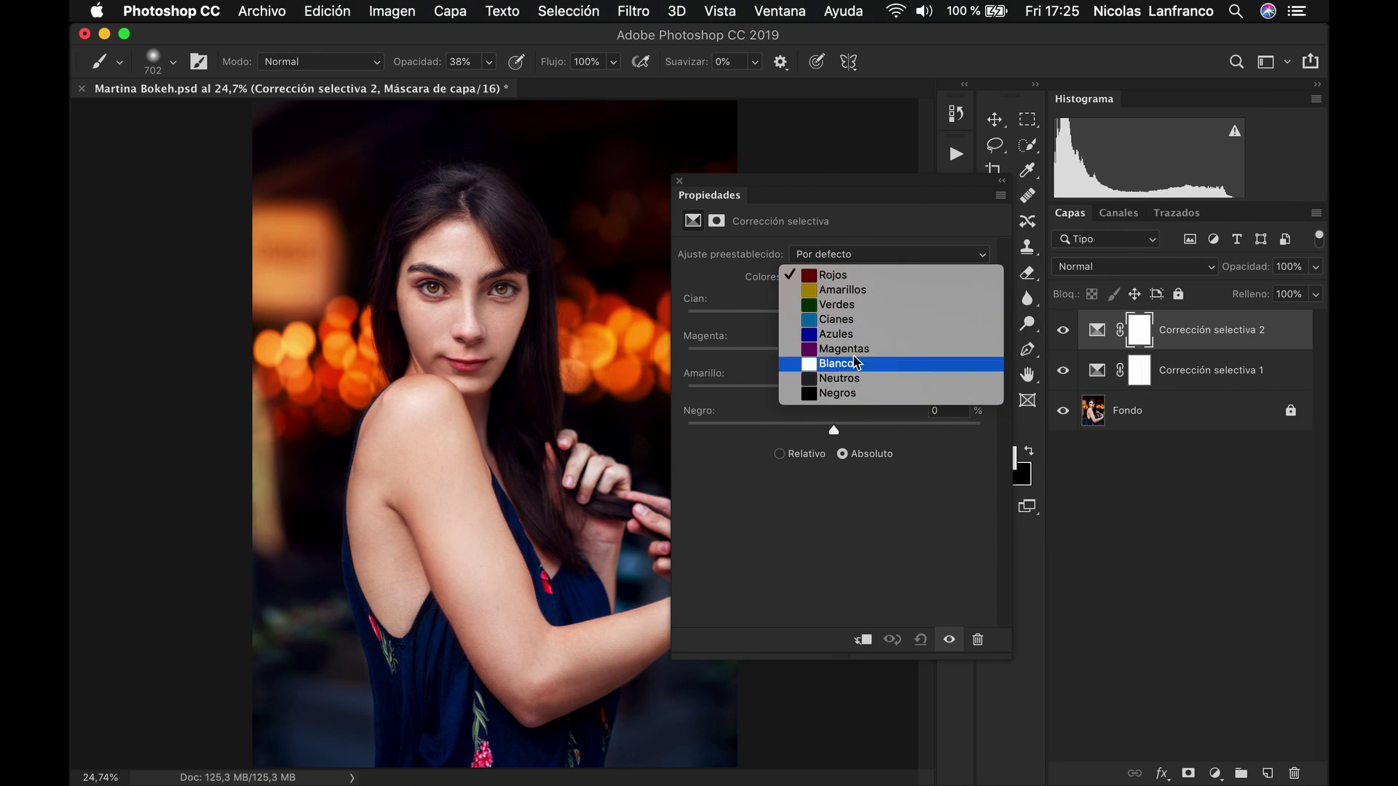
click(841, 522)
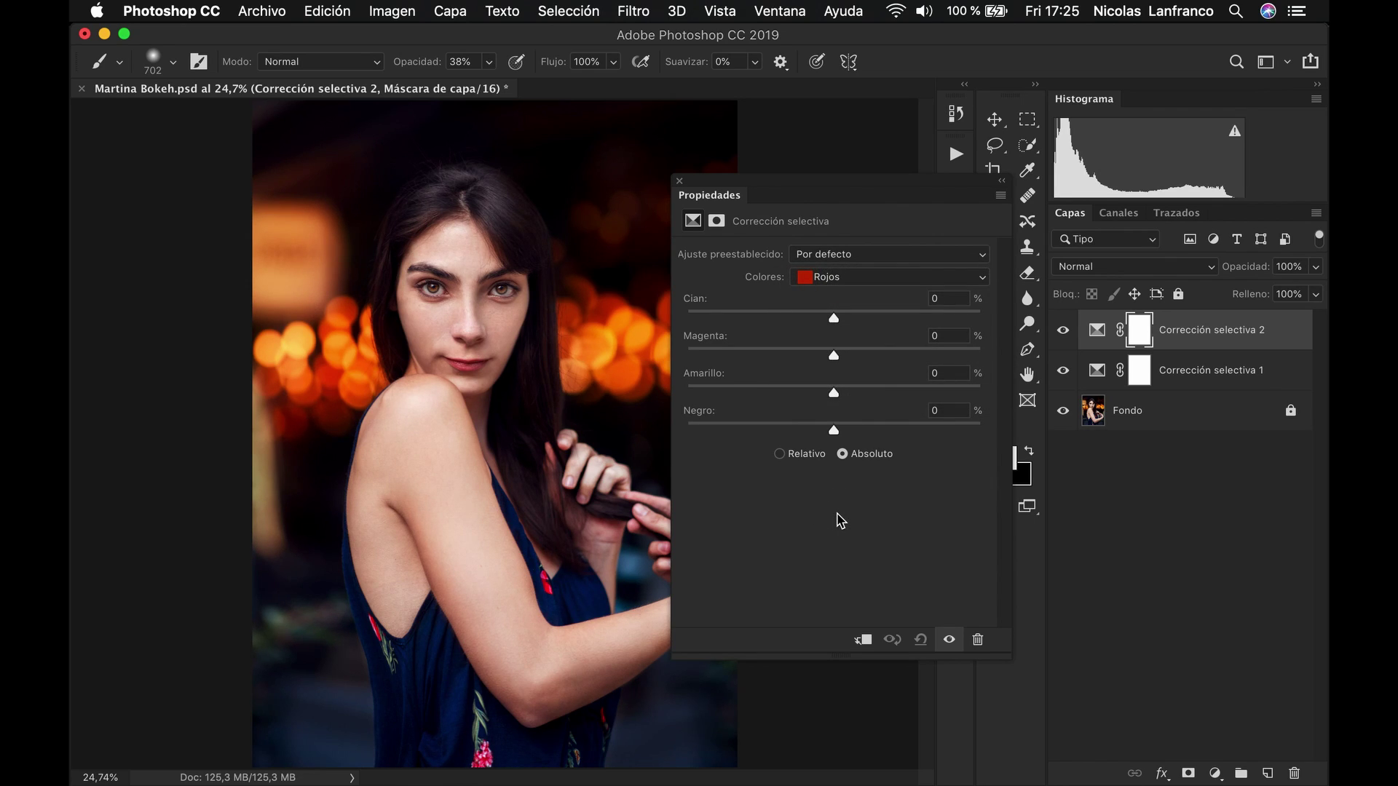
- In the second Selective Color layer, set Amarillos to Cian -25, Magenta -6, Amarillo +5 and Negro -3
click(853, 277)
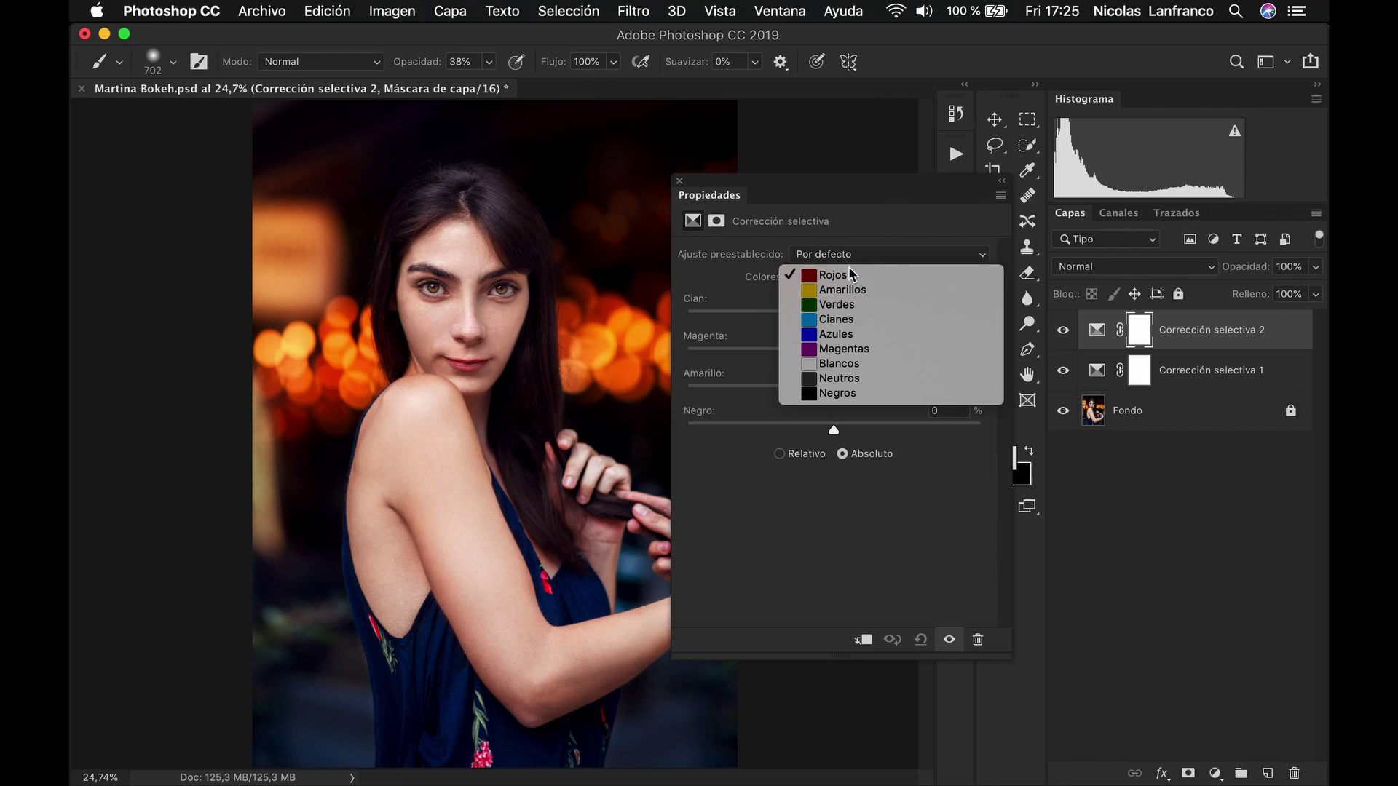
click(840, 294)
drag(836, 315, 799, 318)
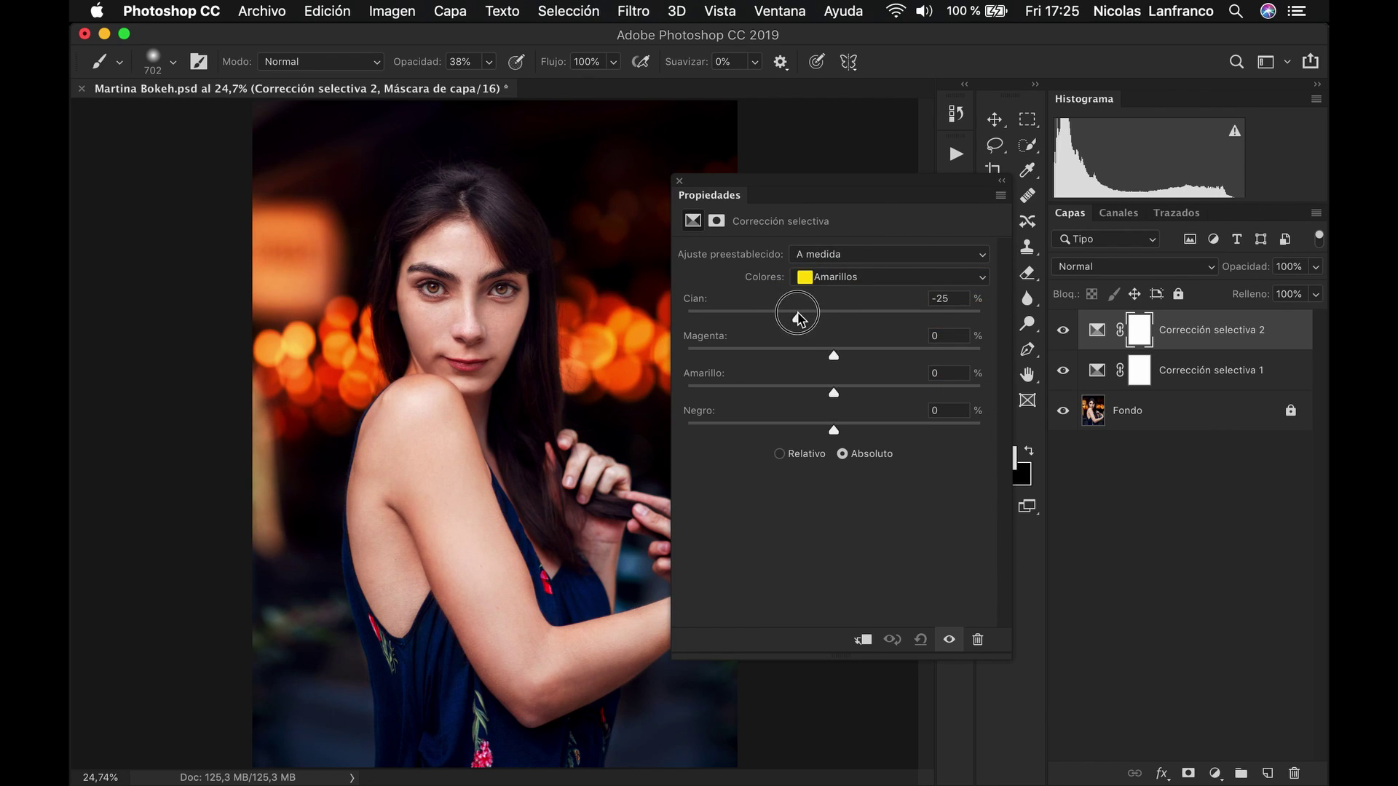
drag(832, 358, 832, 435)
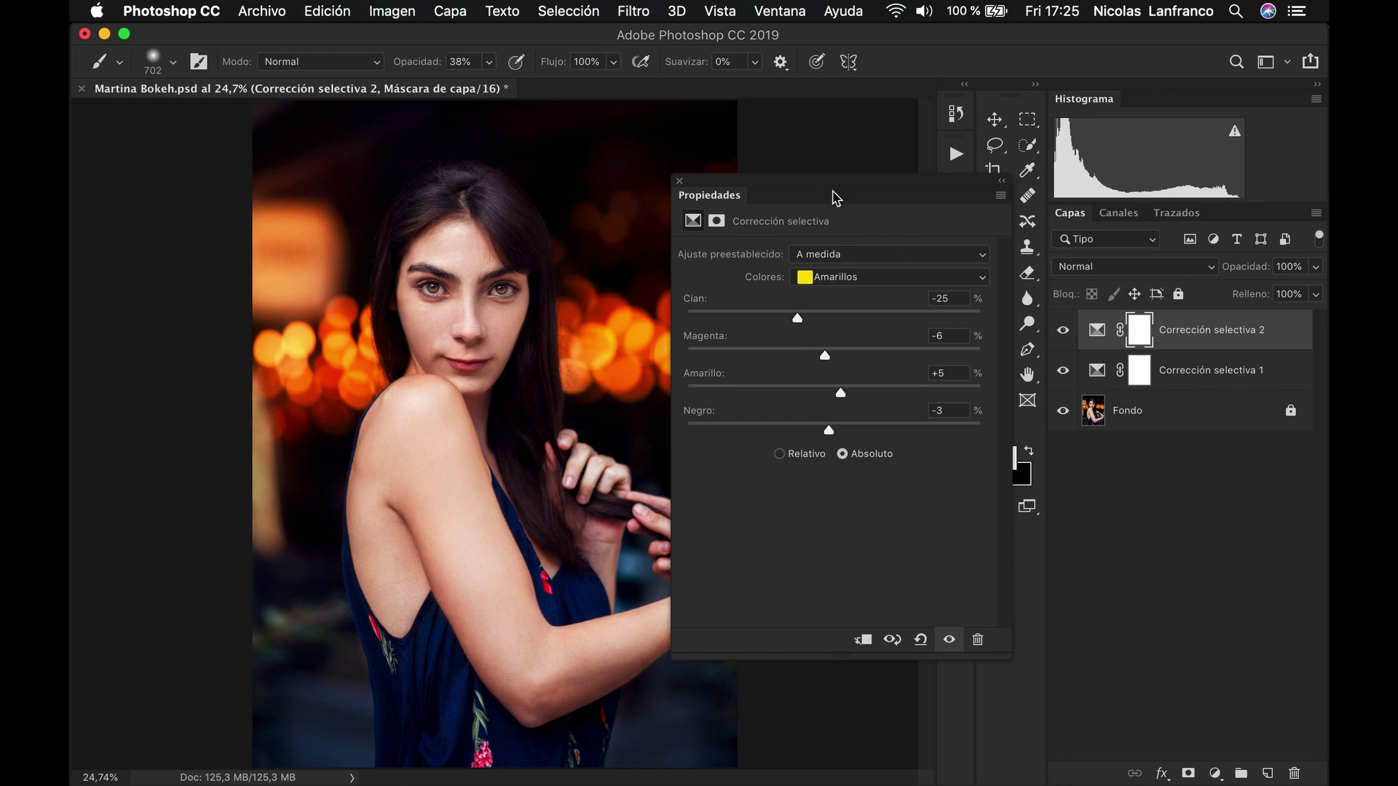
click(679, 181)
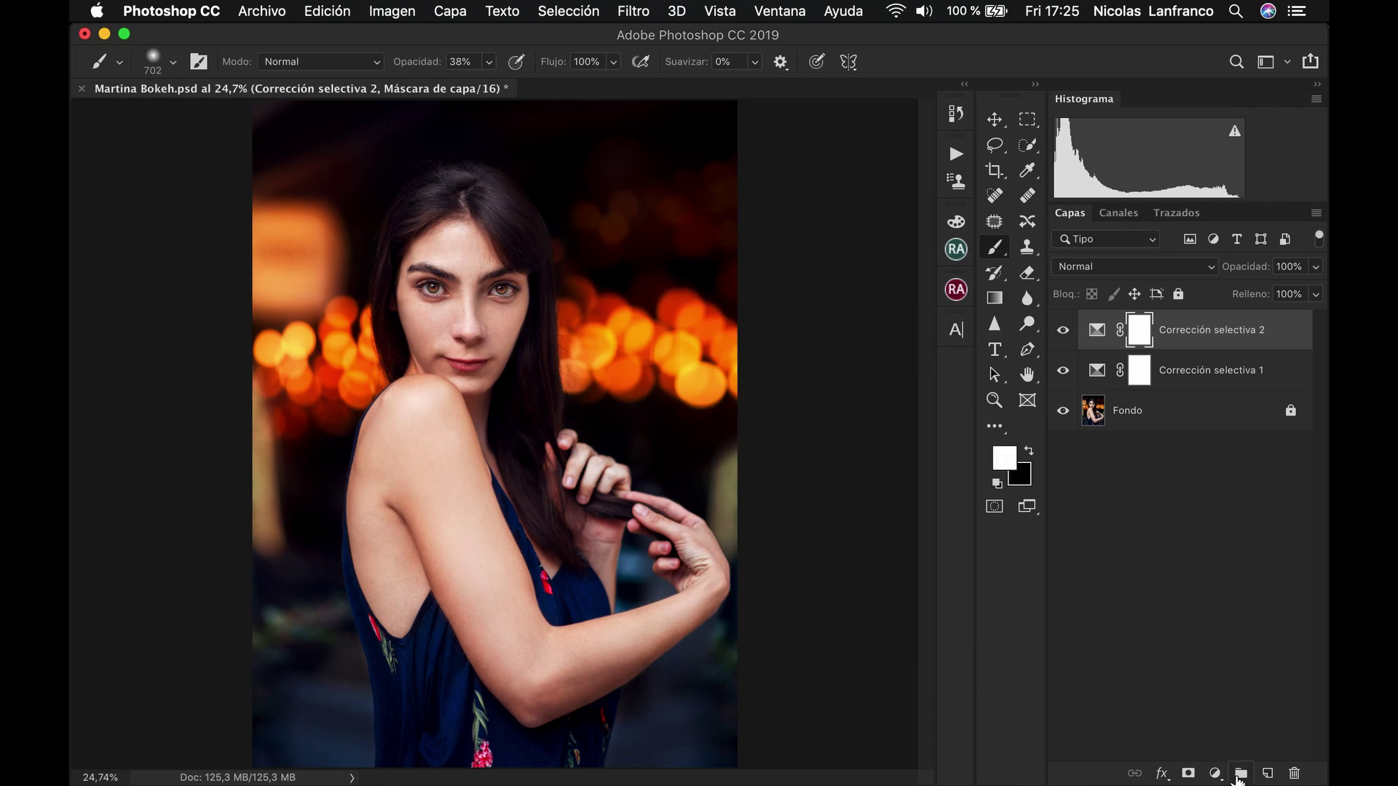
click(1214, 773)
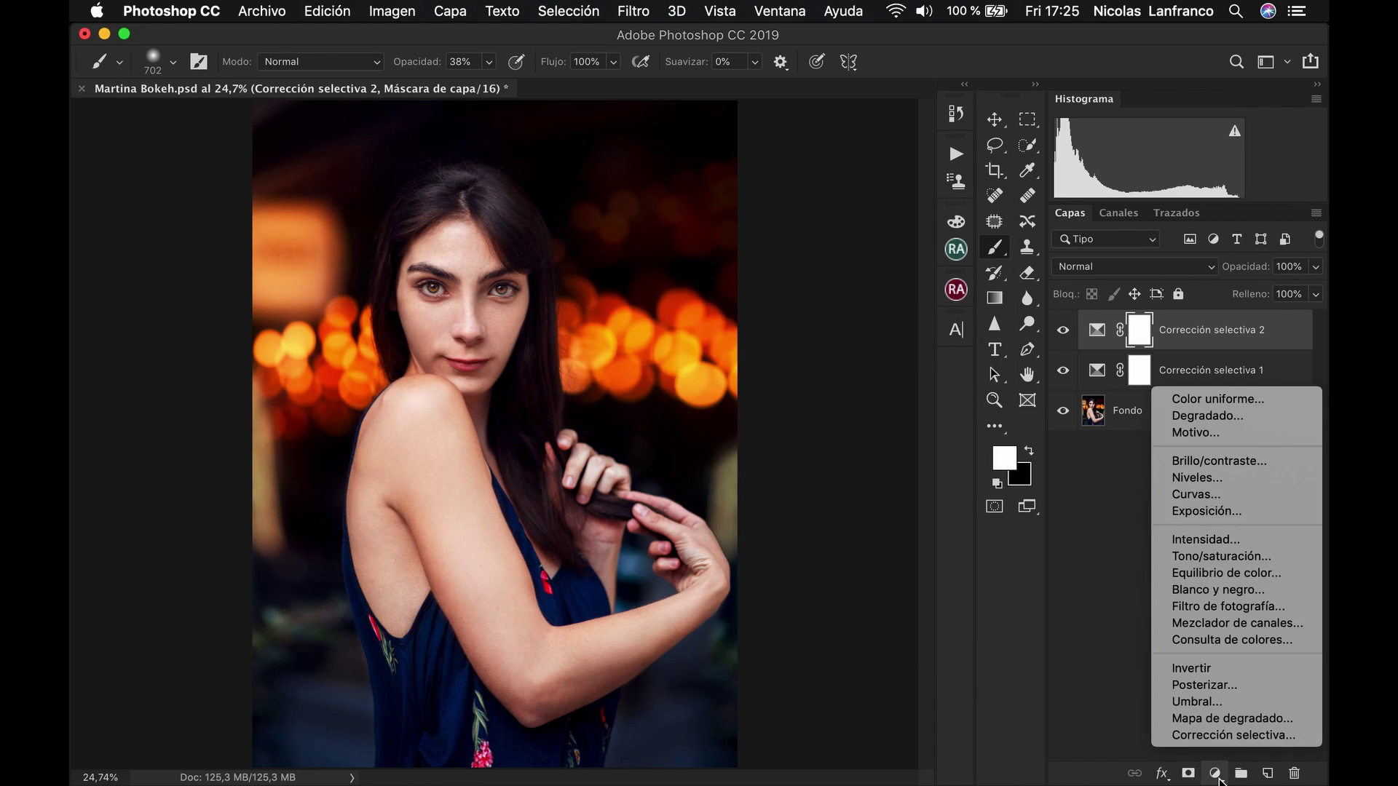
click(1223, 575)
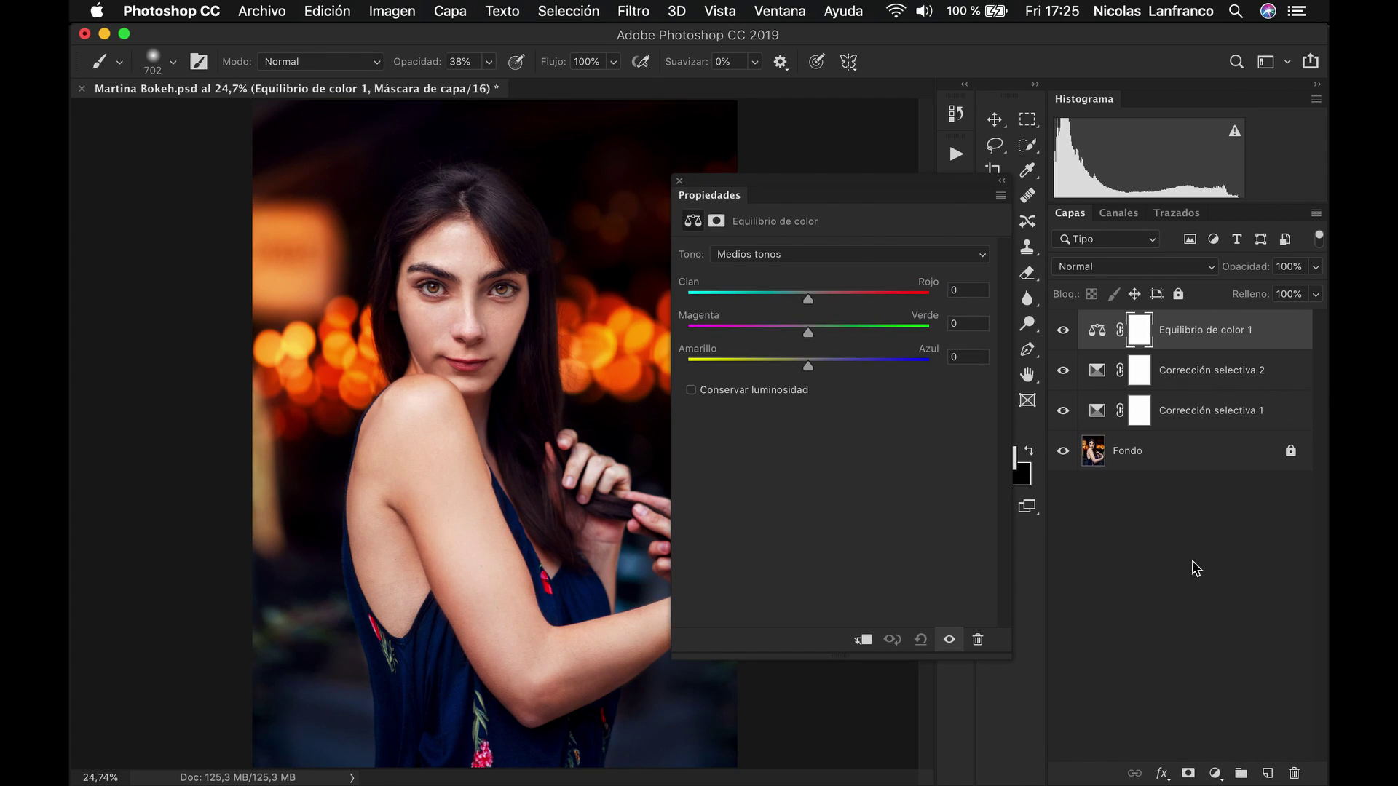
click(848, 255)
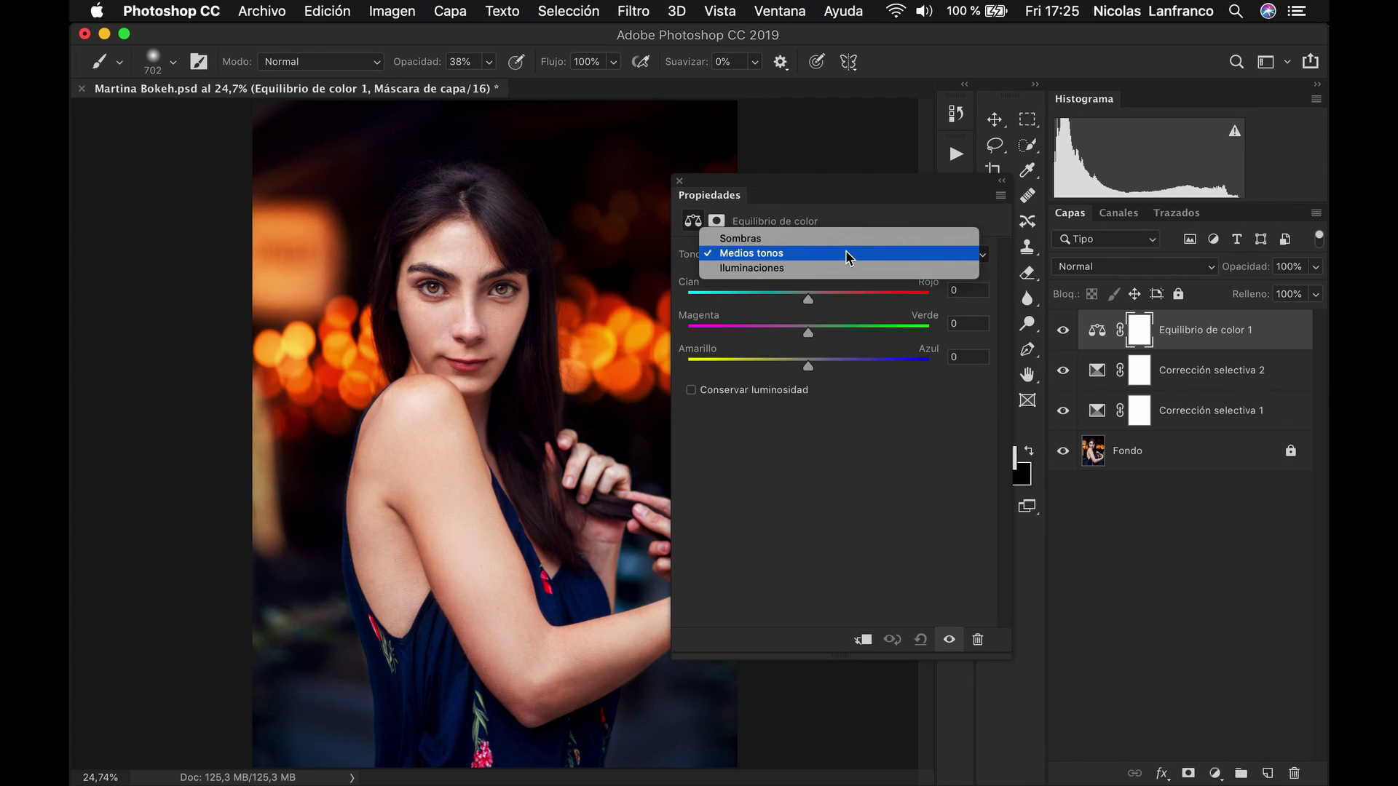
click(811, 240)
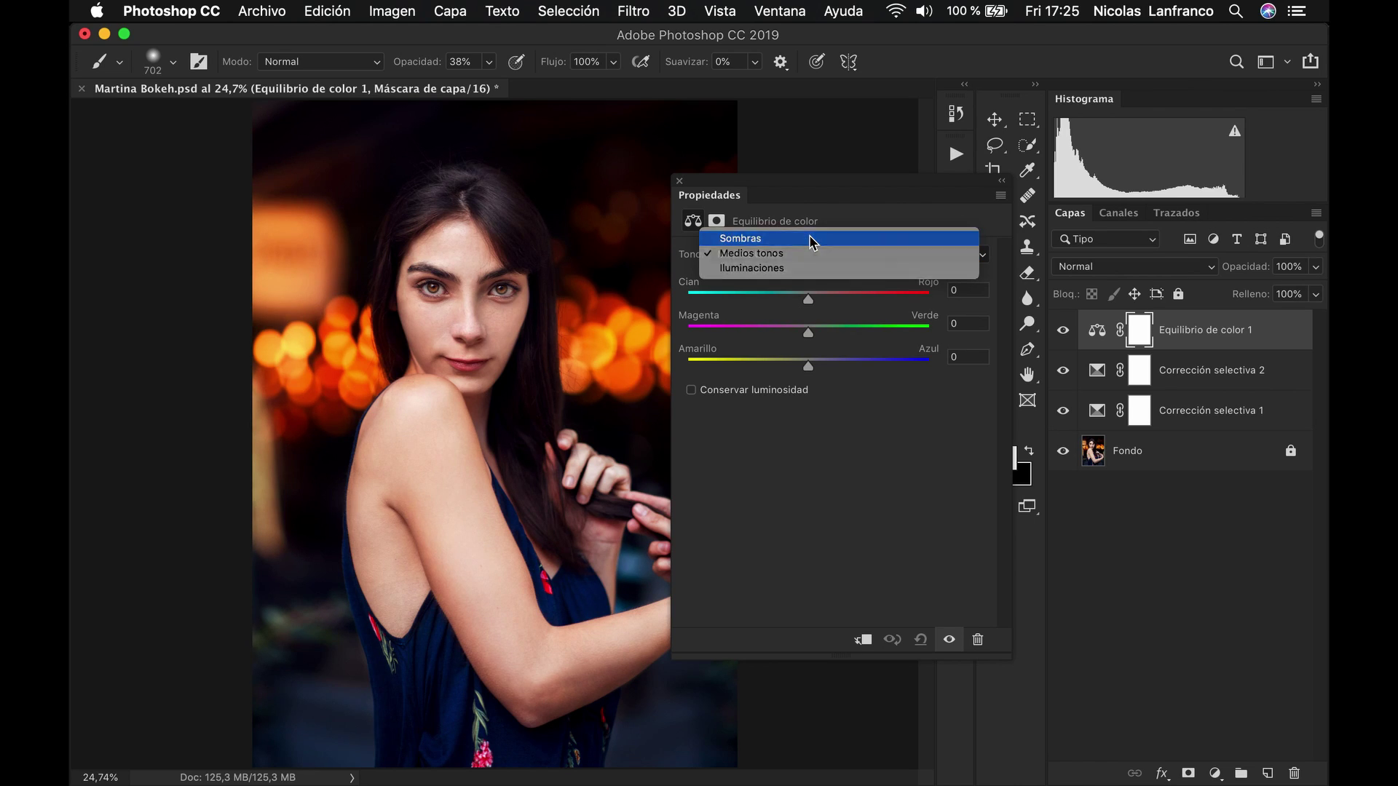
click(680, 180)
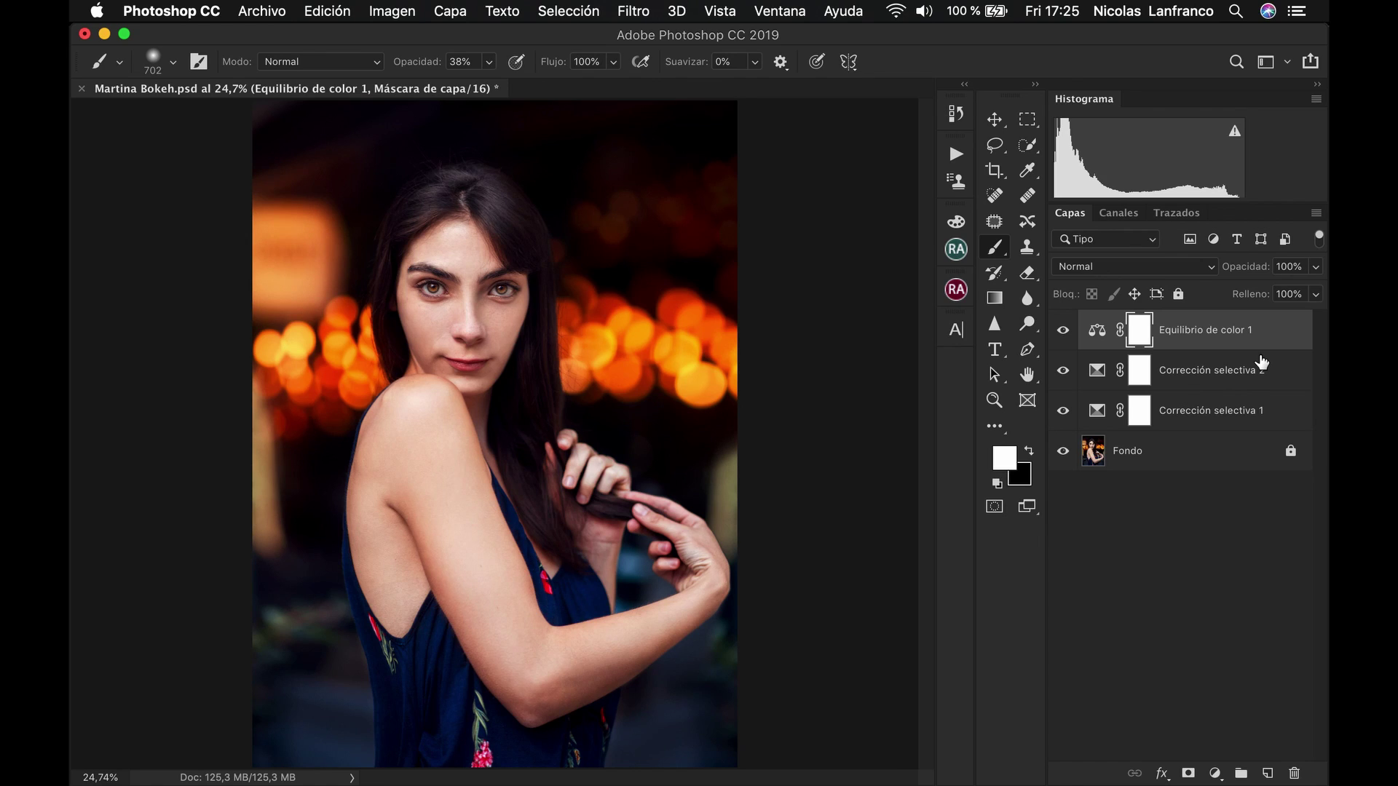
drag(1227, 331, 1316, 722)
drag(1288, 766, 1296, 776)
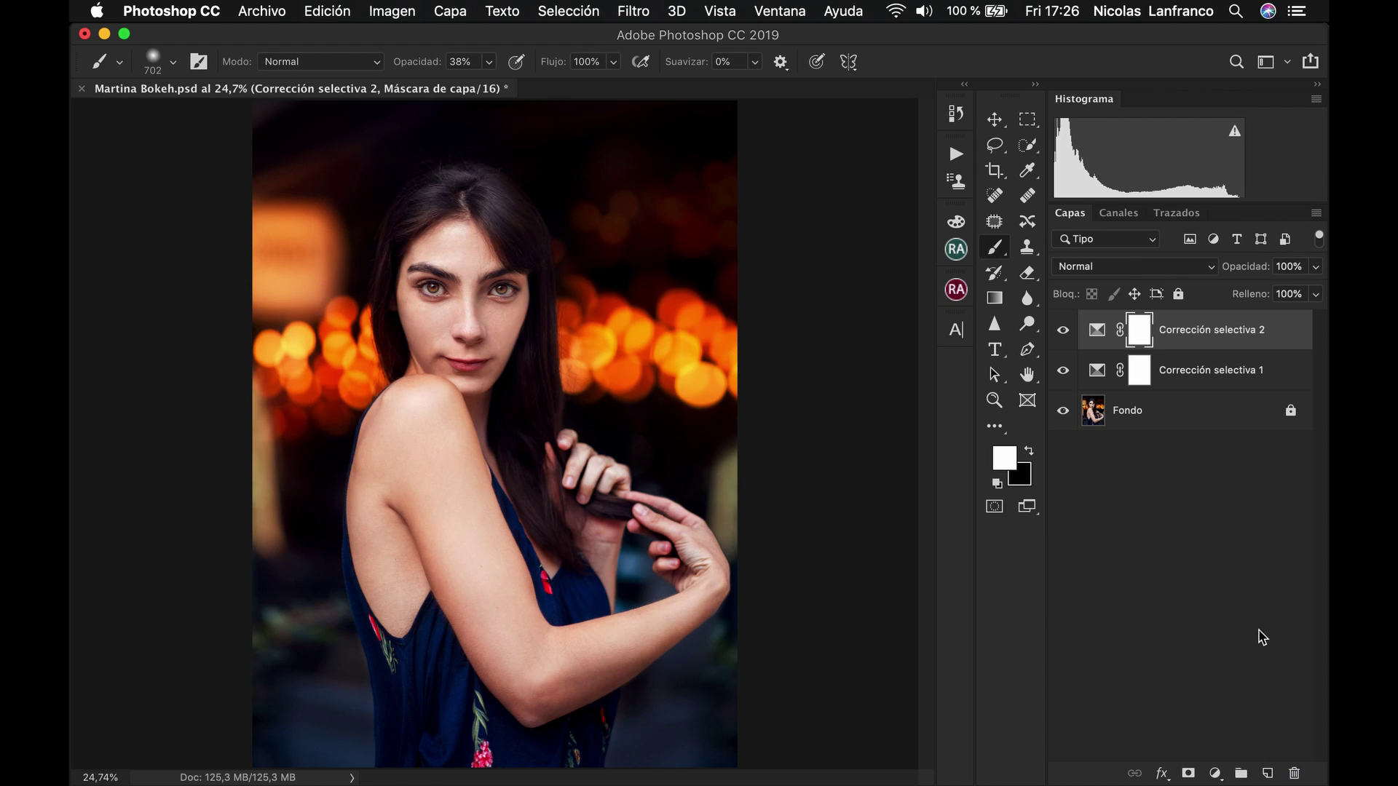
- Open Color Range on the Fondo layer, preview Iluminaciones and Medios tonos, and choose Sombras as the tonal range to select
click(1158, 421)
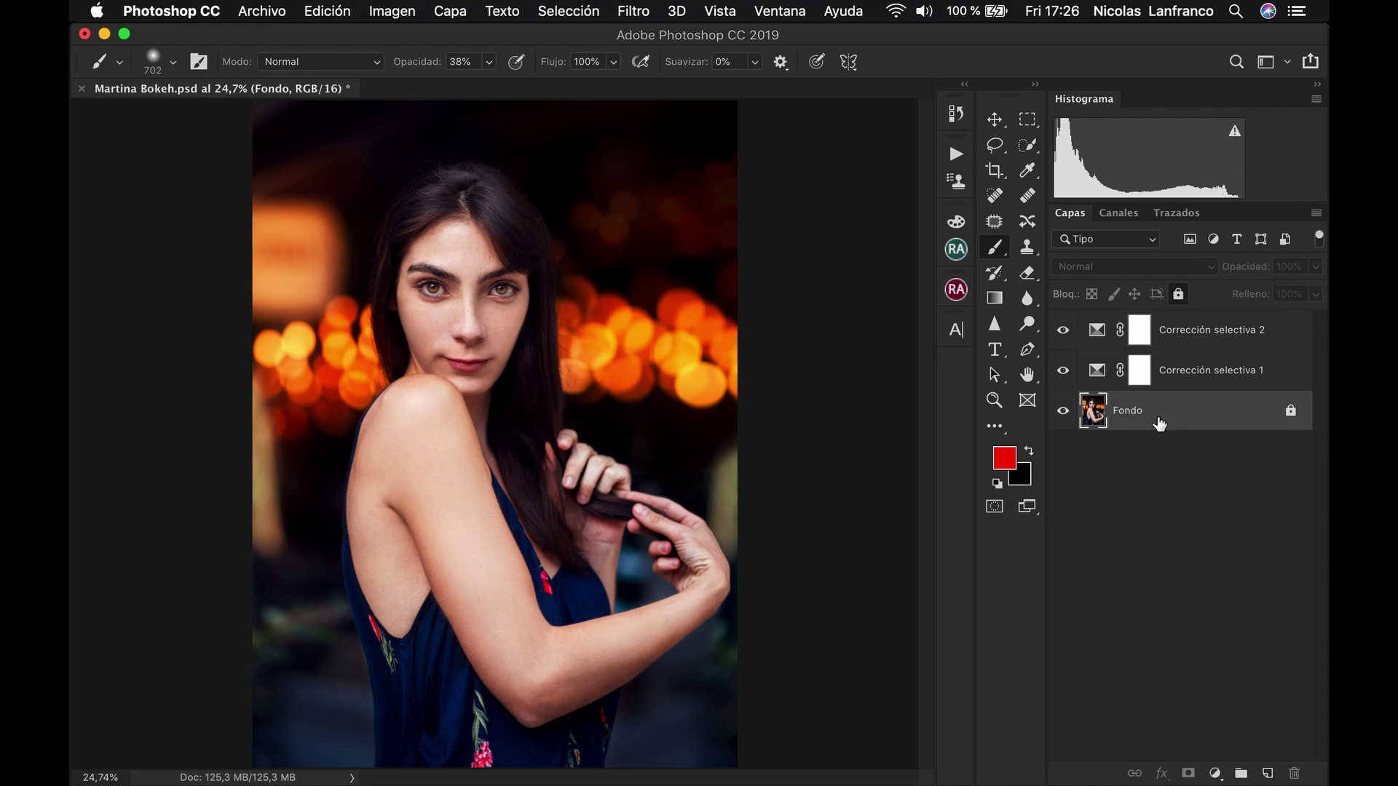
click(548, 11)
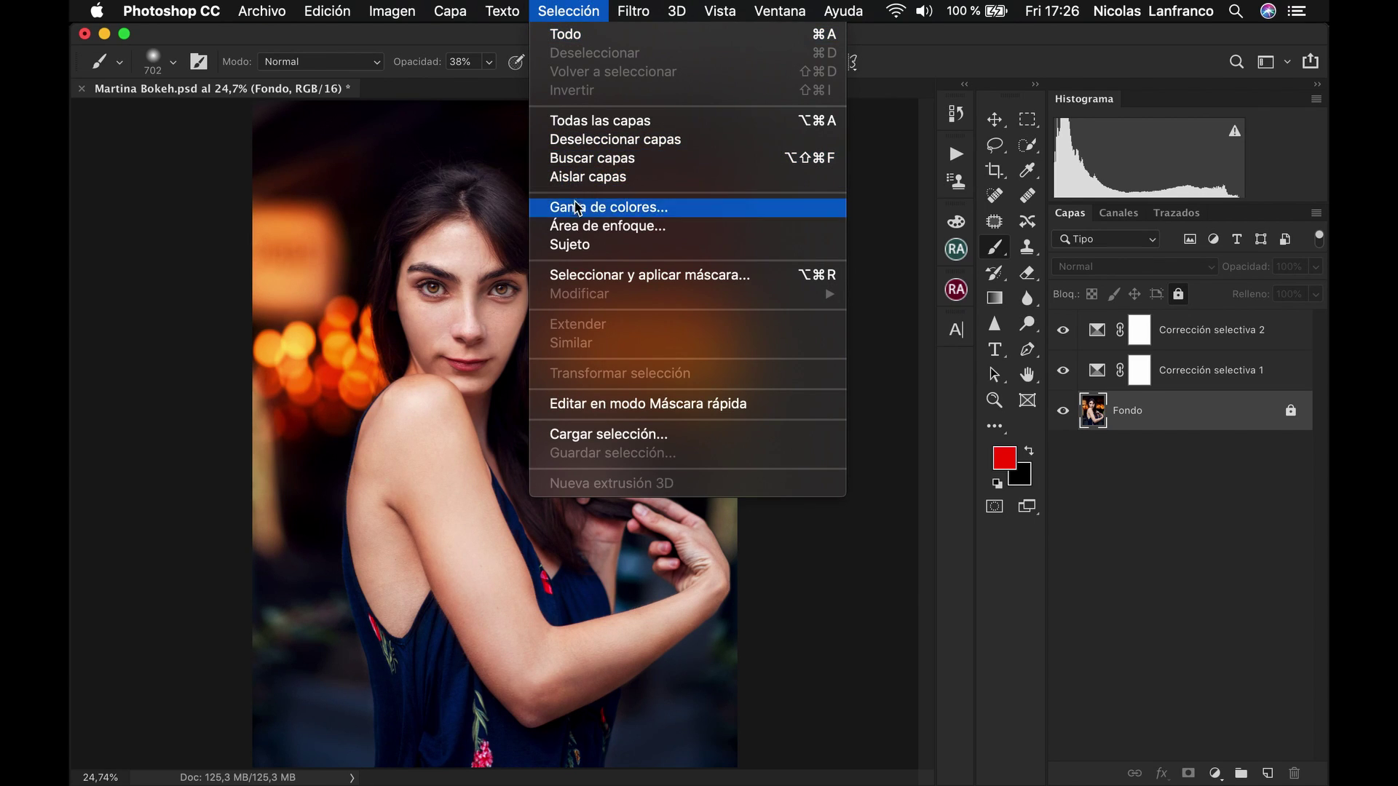
click(582, 207)
click(630, 99)
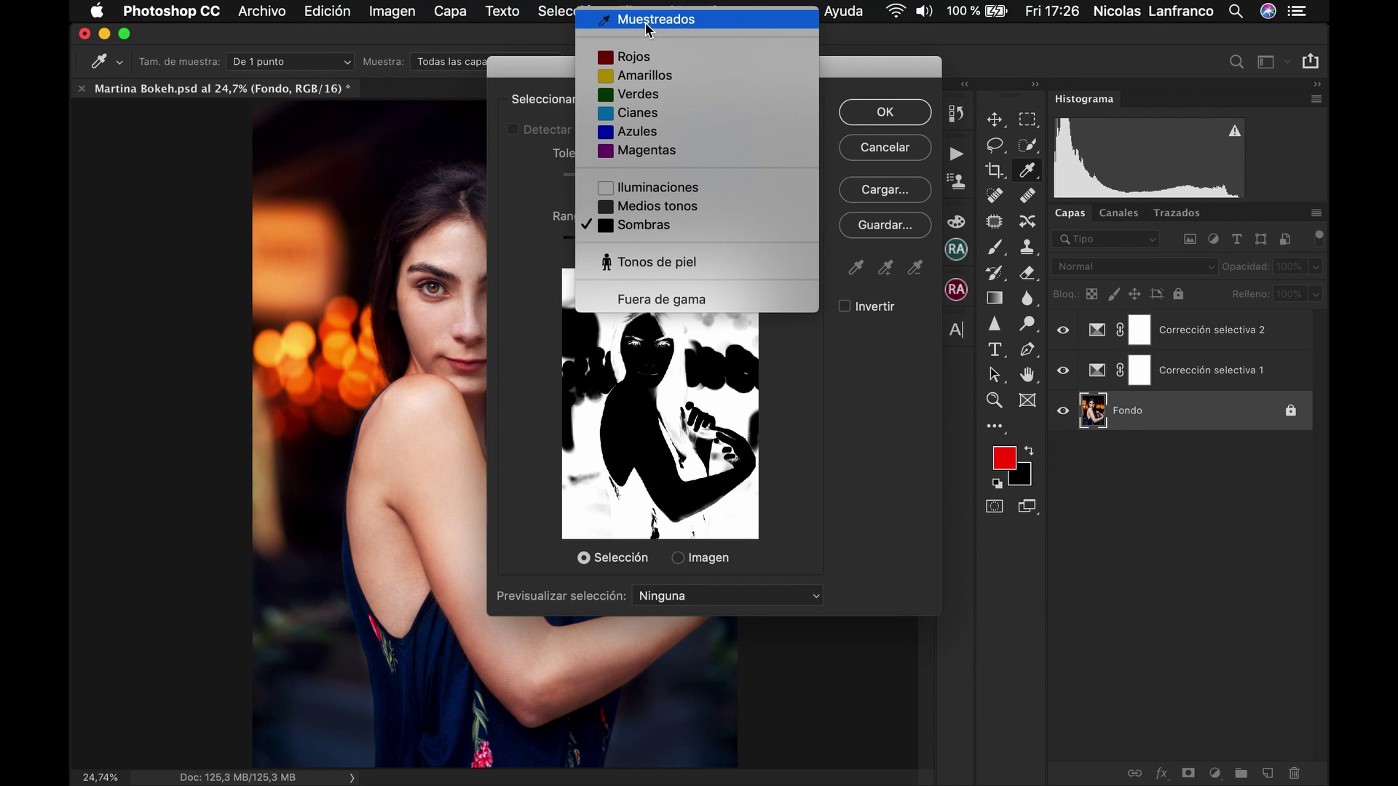
click(638, 186)
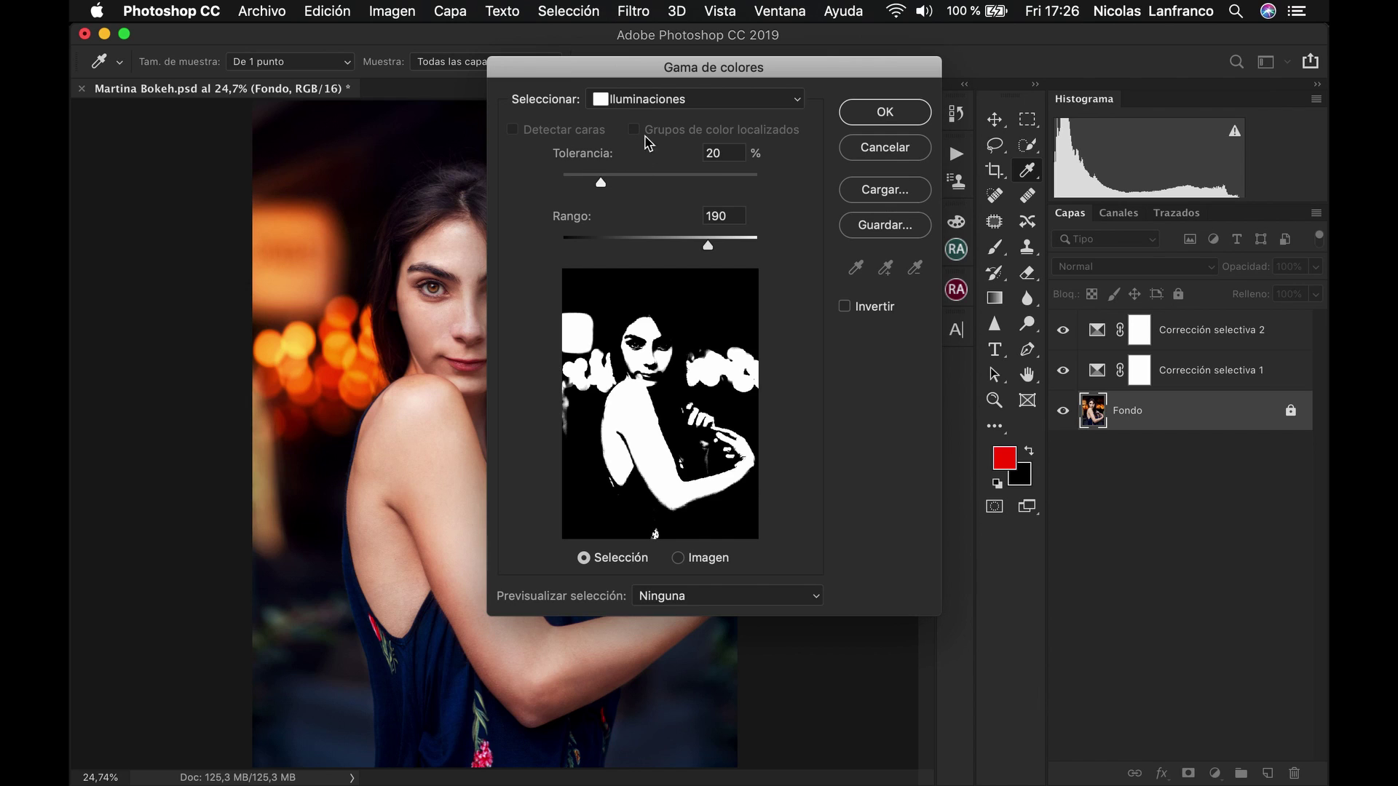
click(641, 99)
click(655, 117)
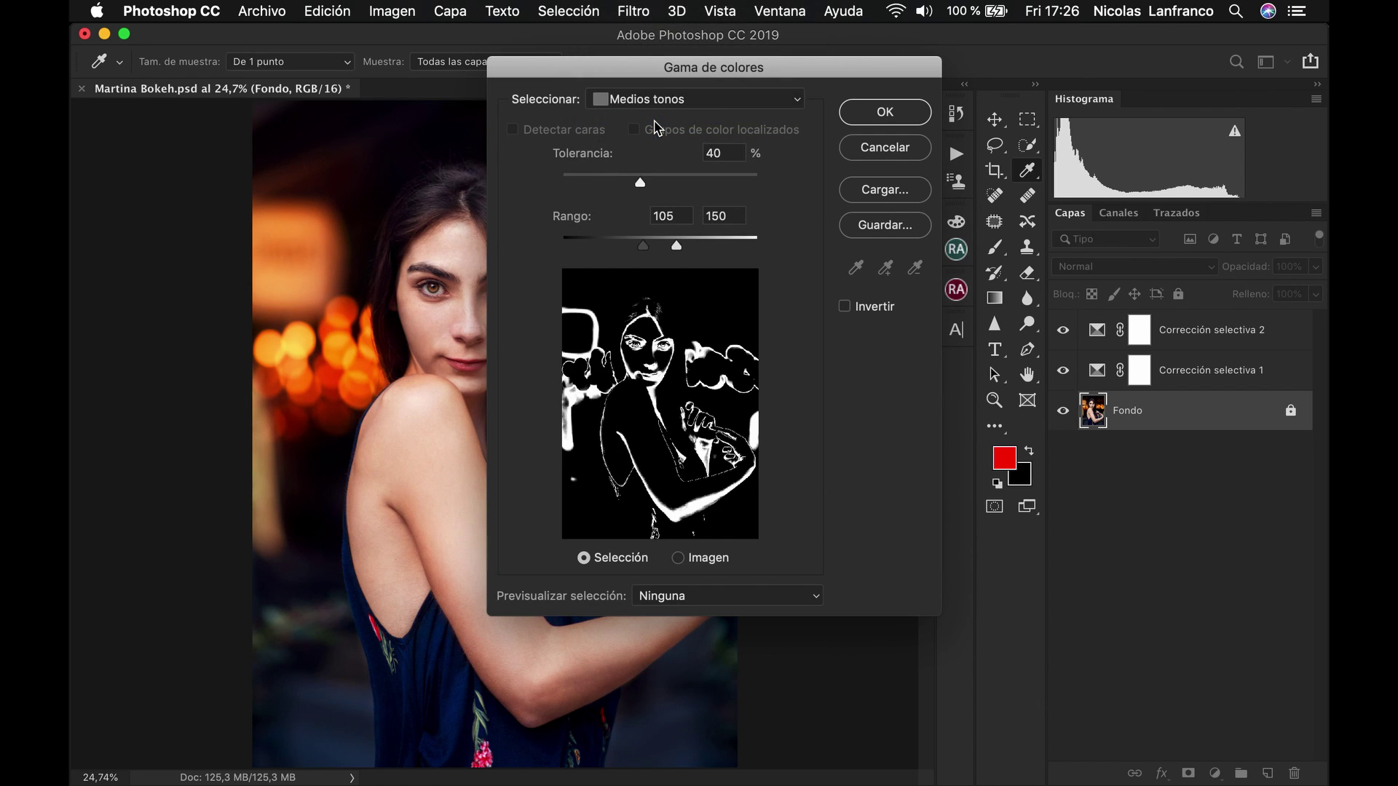
click(650, 99)
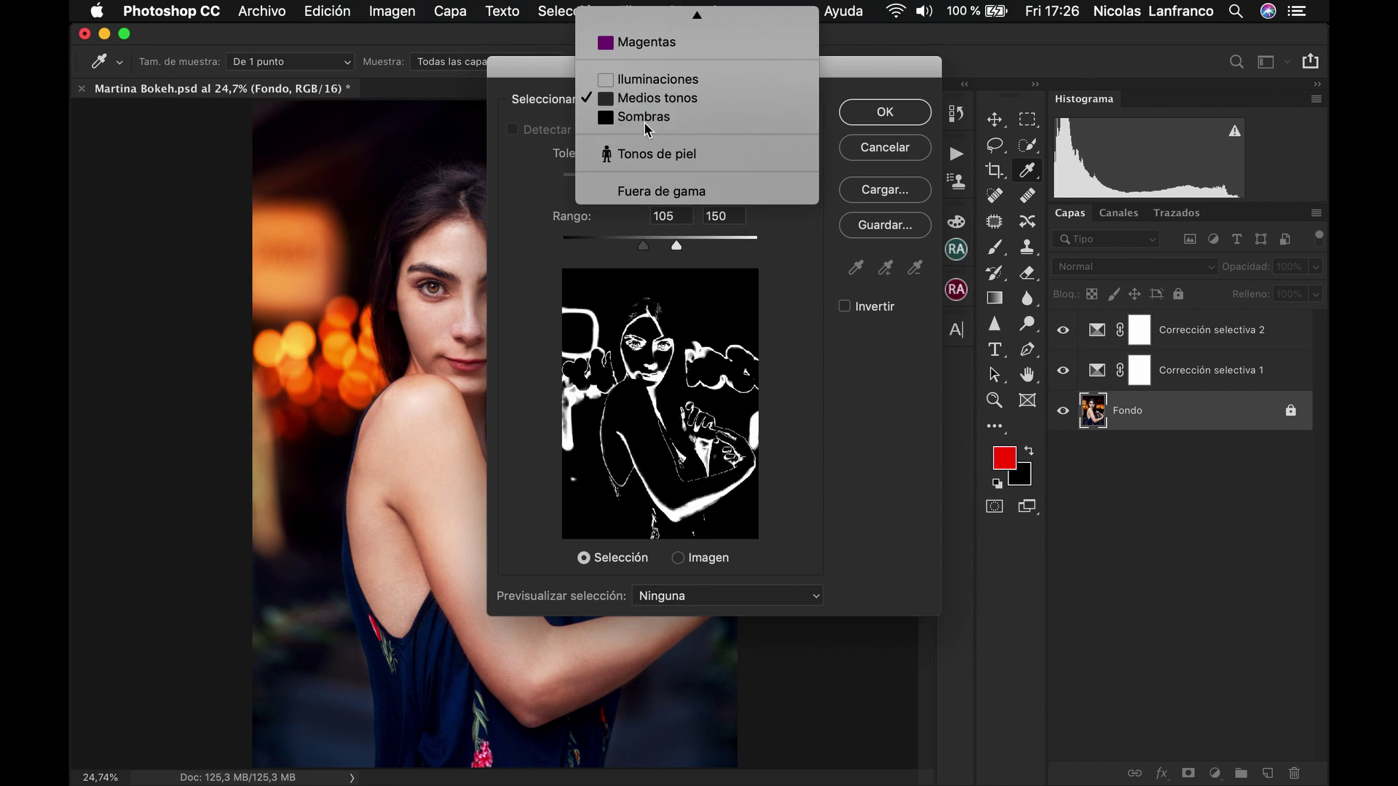
click(643, 117)
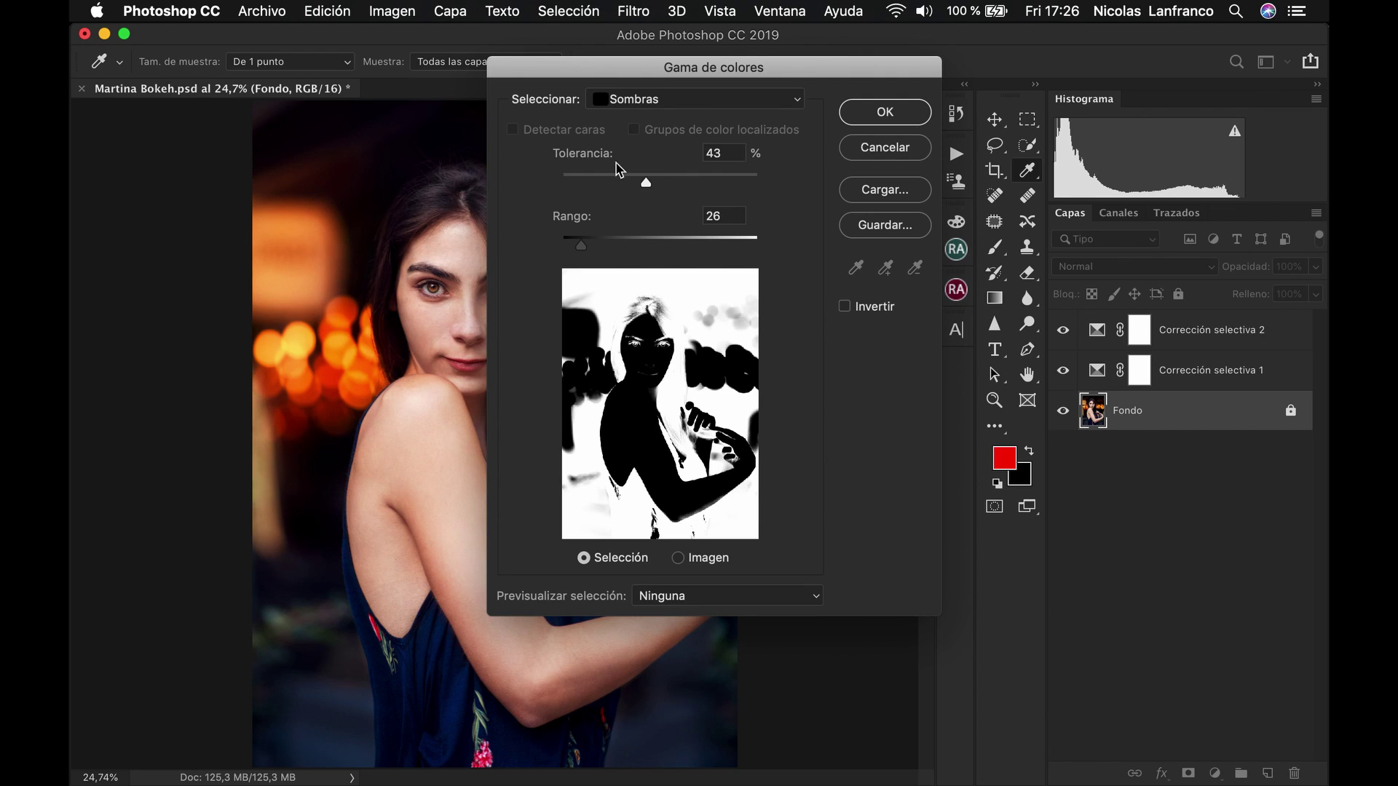
- Set the Sombras selection's tolerance to 47% and its range to 29
drag(703, 182, 654, 183)
click(594, 248)
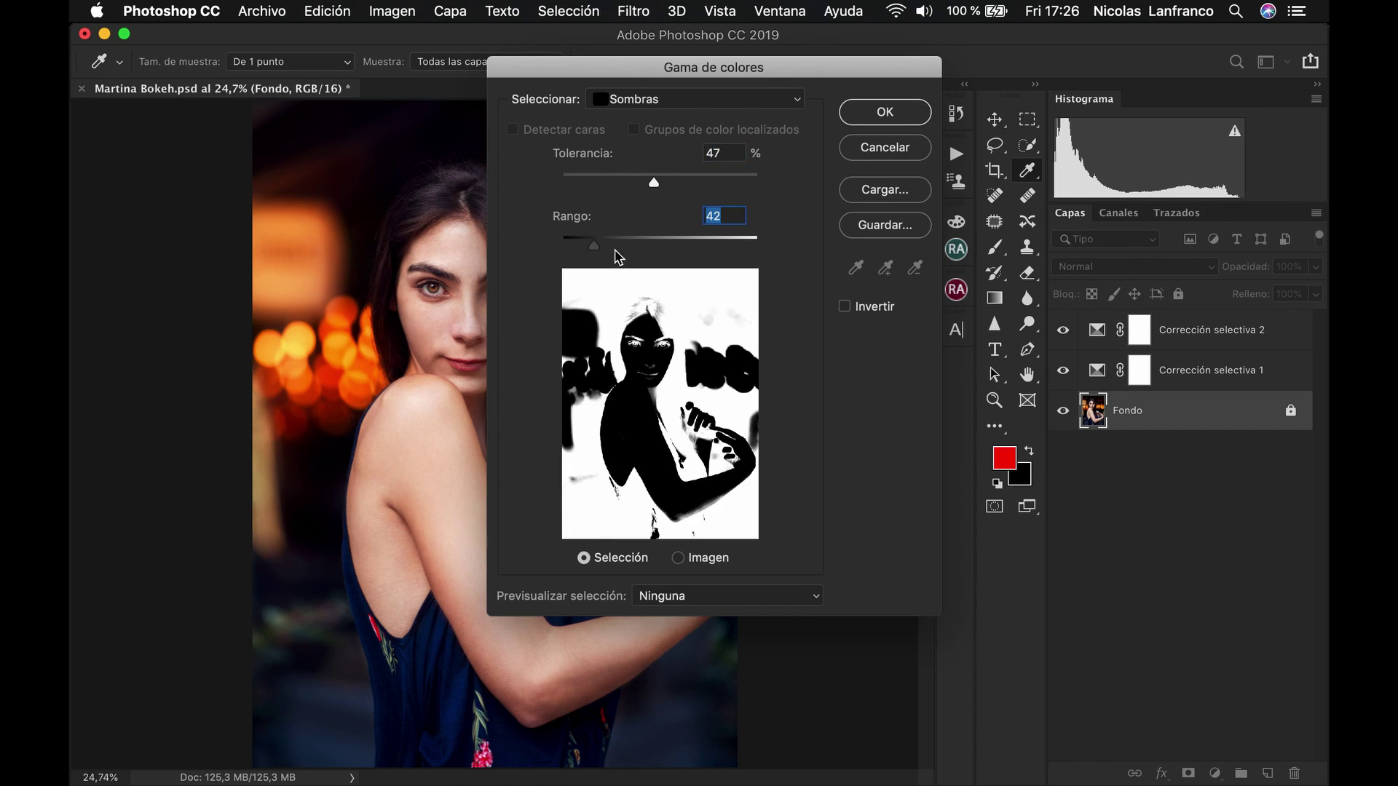
click(575, 242)
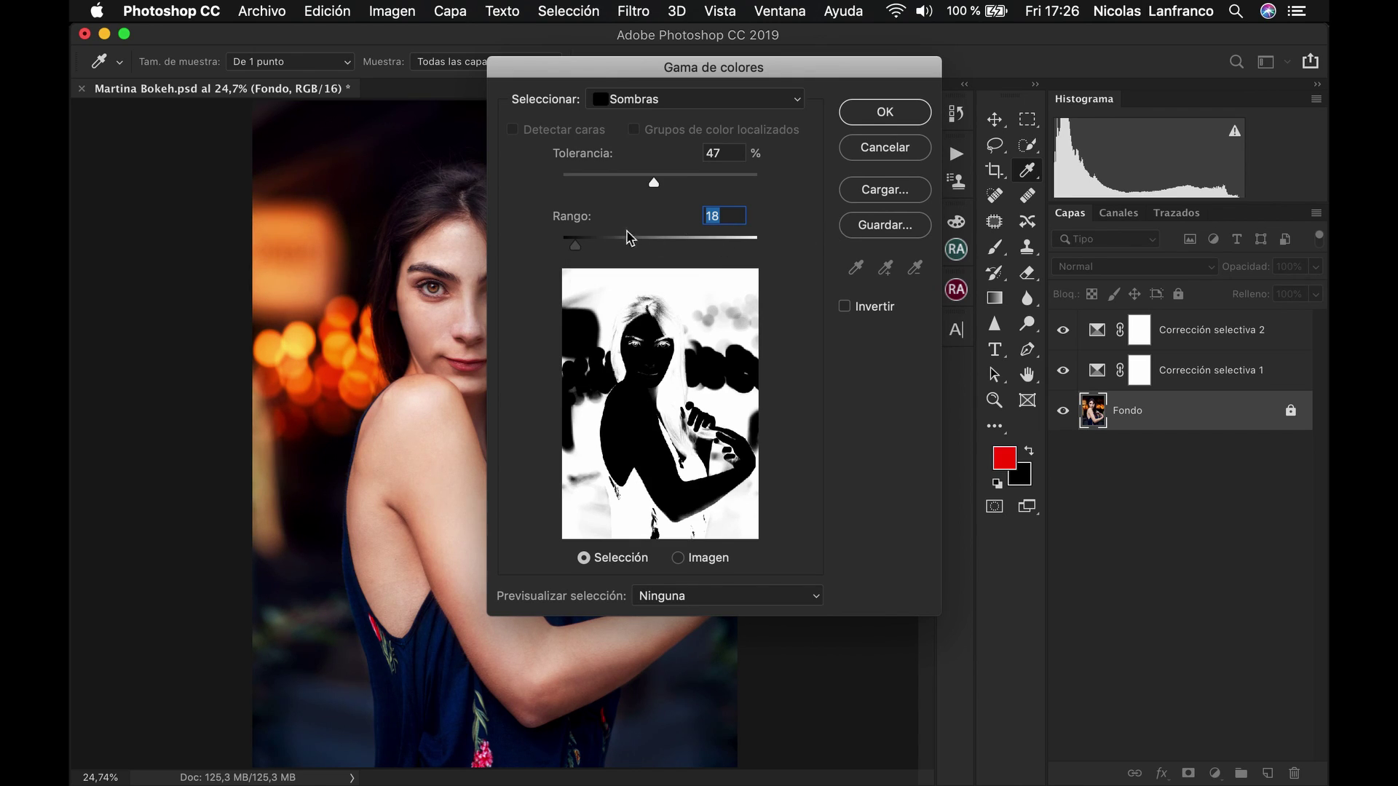
drag(578, 242, 584, 245)
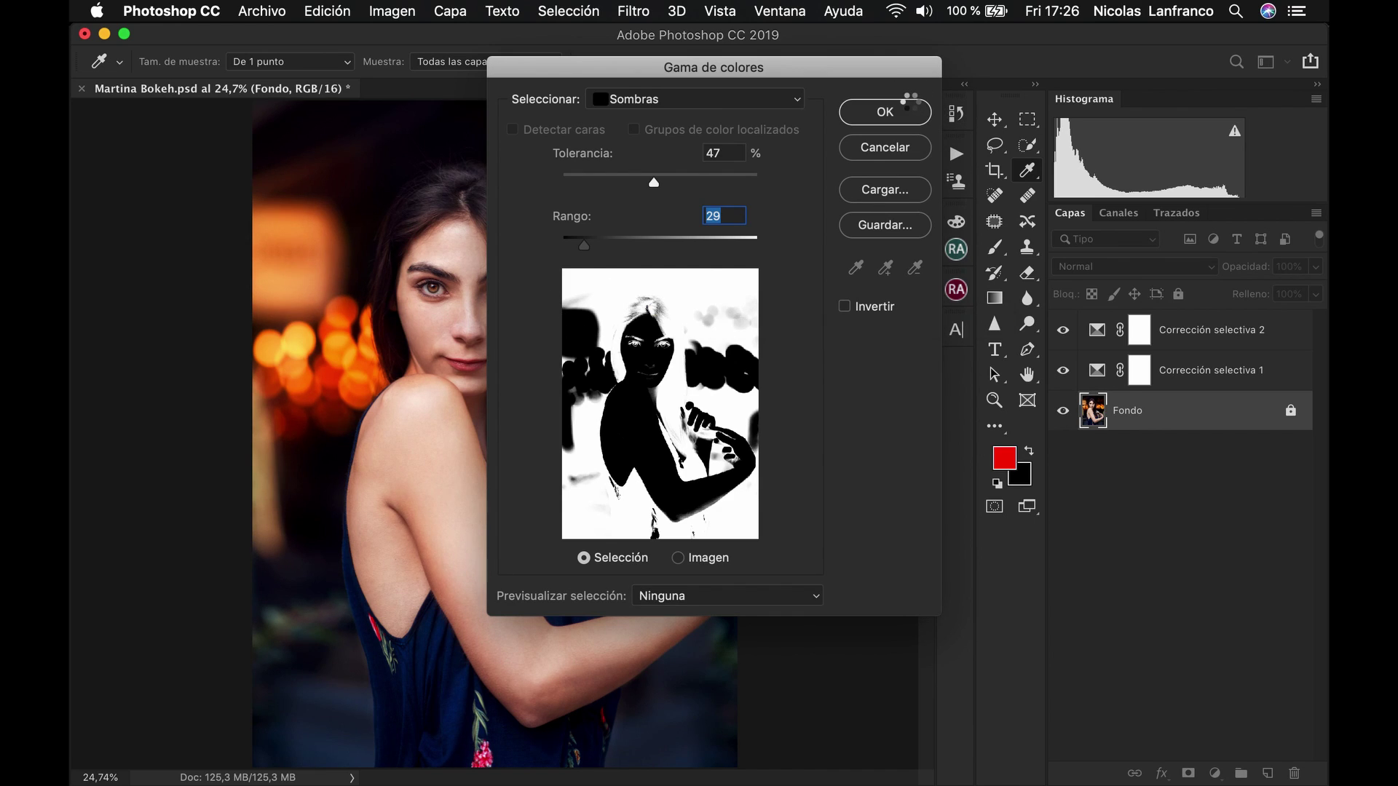
- Accept the shadow selection, add a Color Balance adjustment layer masked by it above Corrección selectiva 2, and view its mask
key(b)
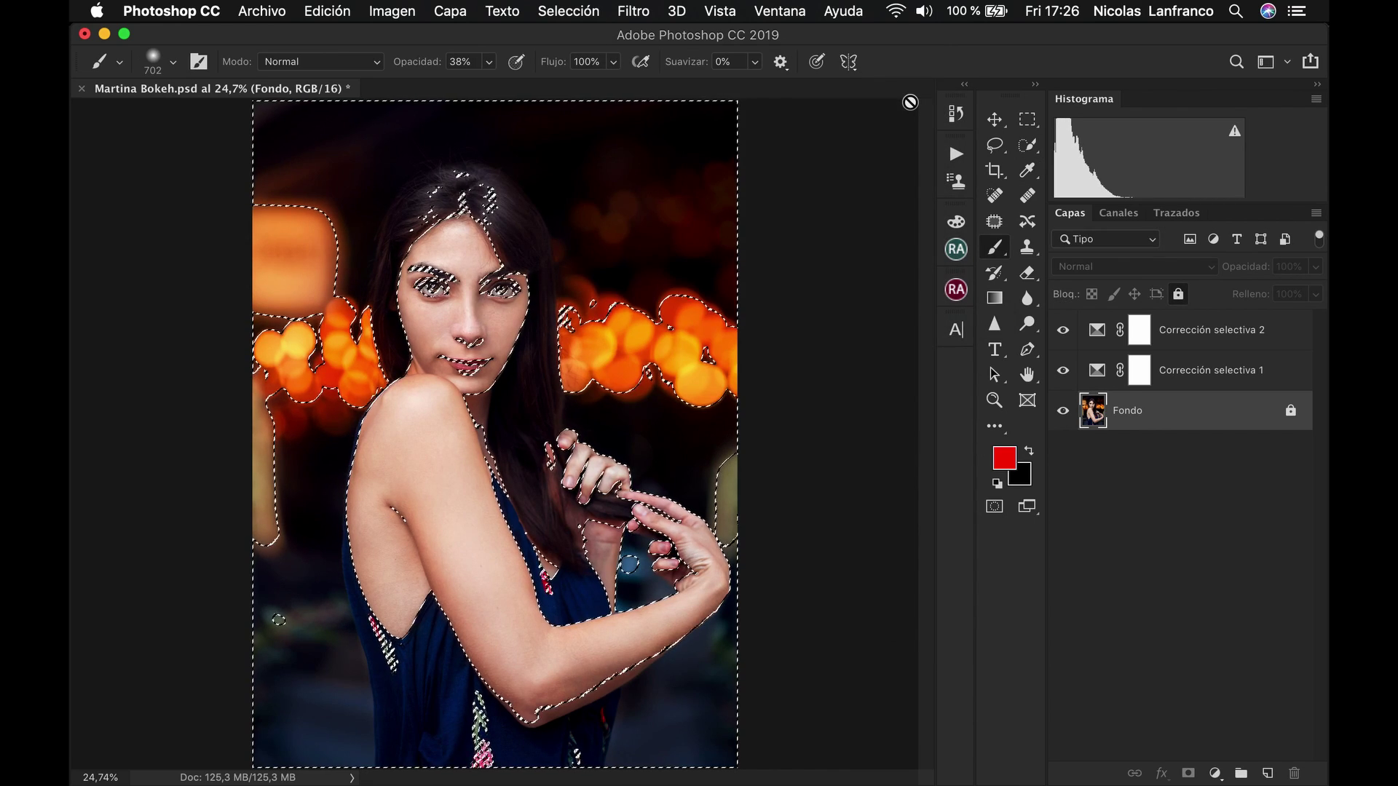
click(1139, 329)
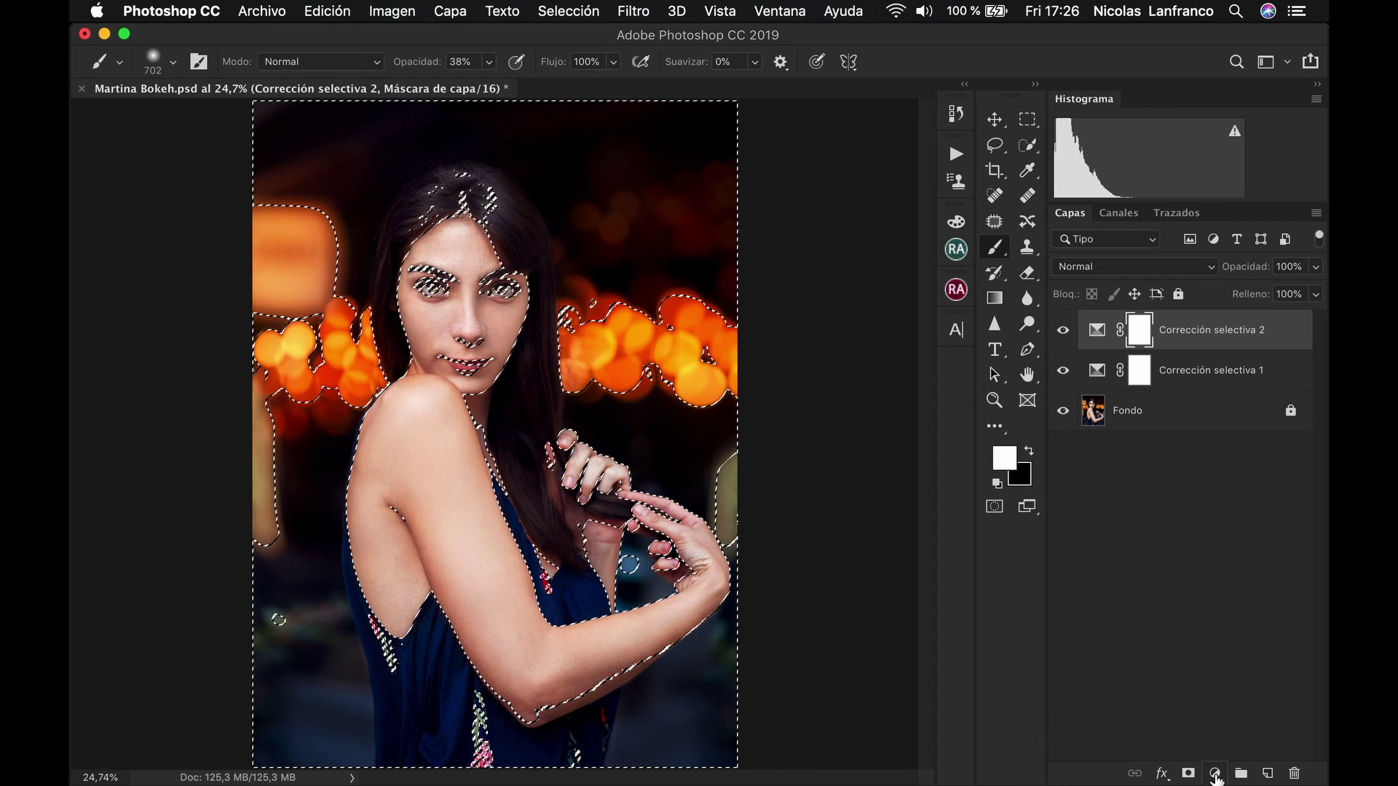
click(1215, 773)
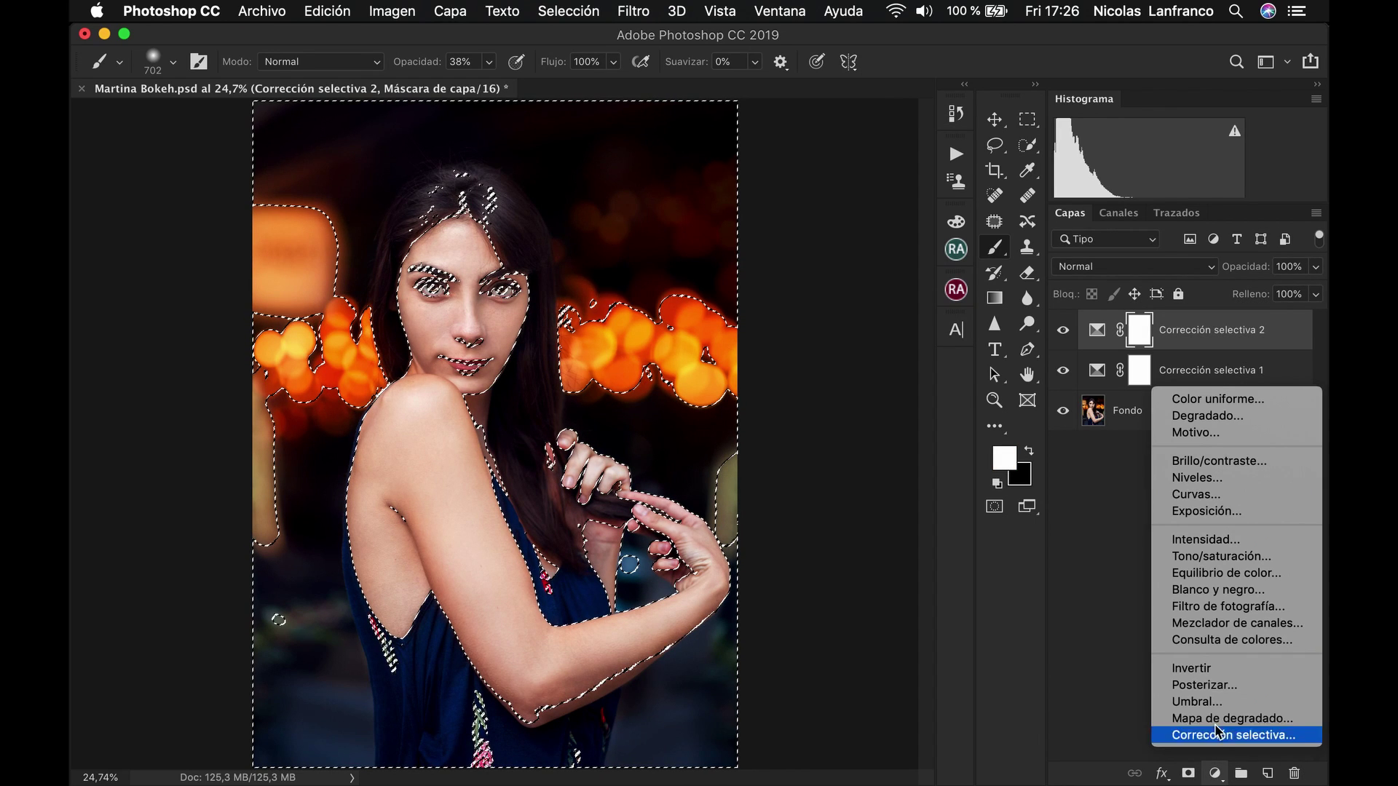
click(1183, 575)
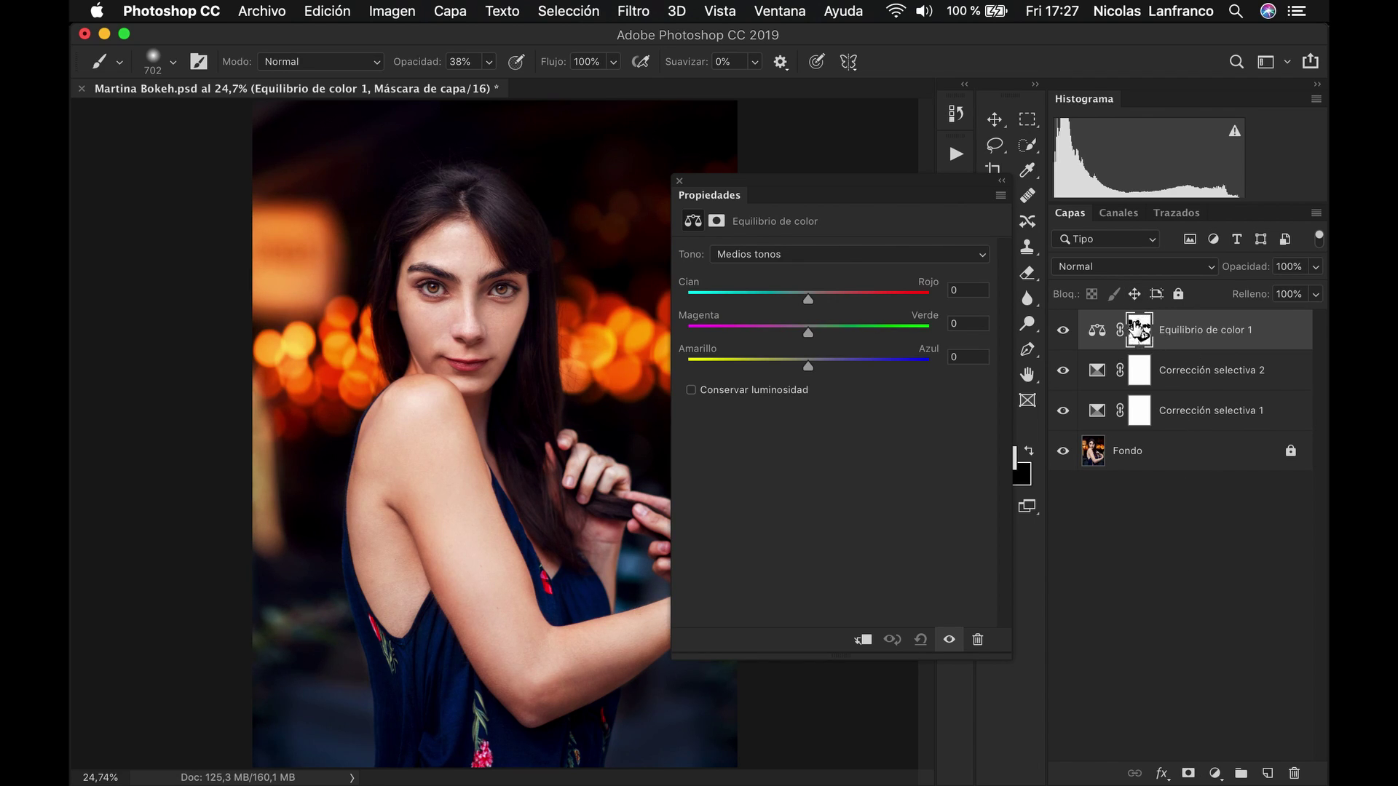
alt+click(1140, 333)
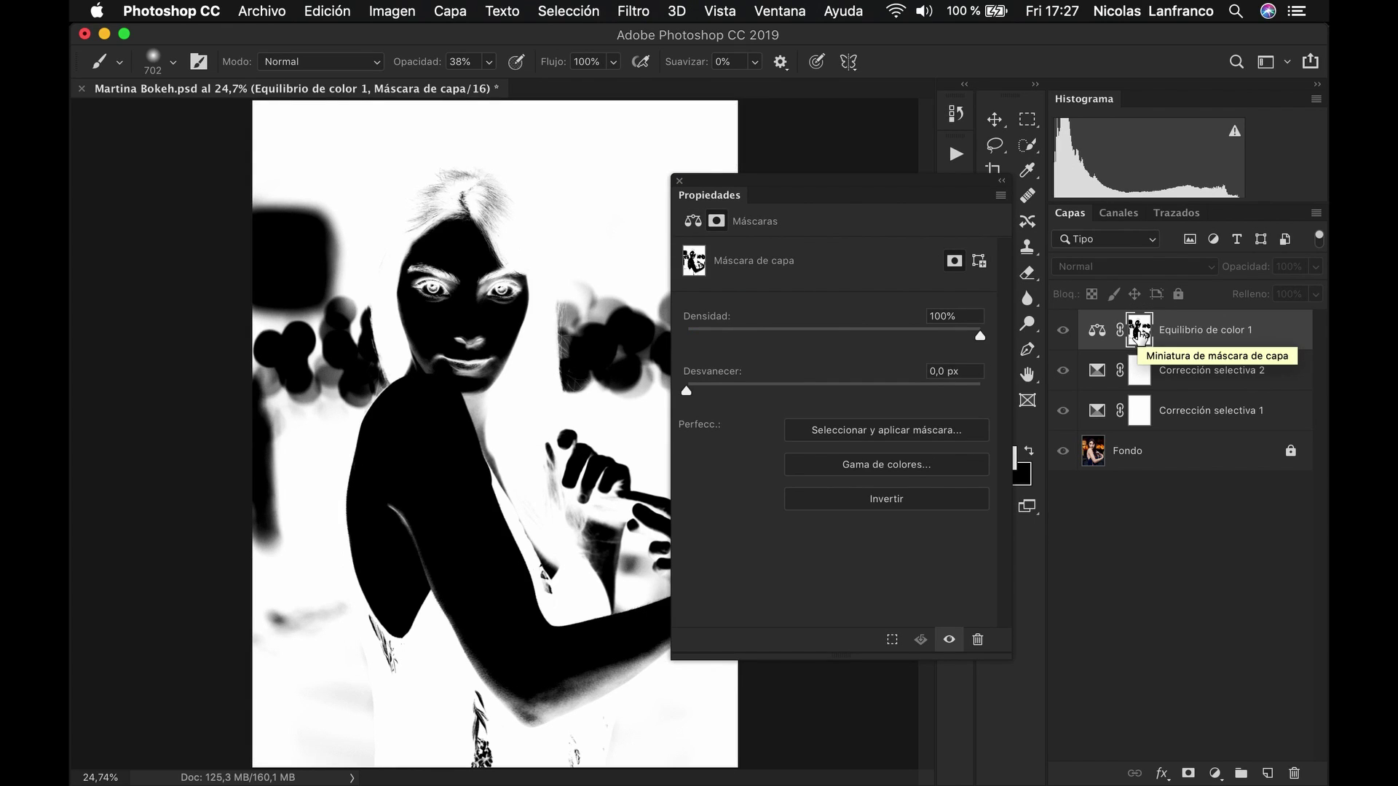
- In the Color Balance layer, set the Sombras tone's Amarillo–Azul value to +10
click(1097, 332)
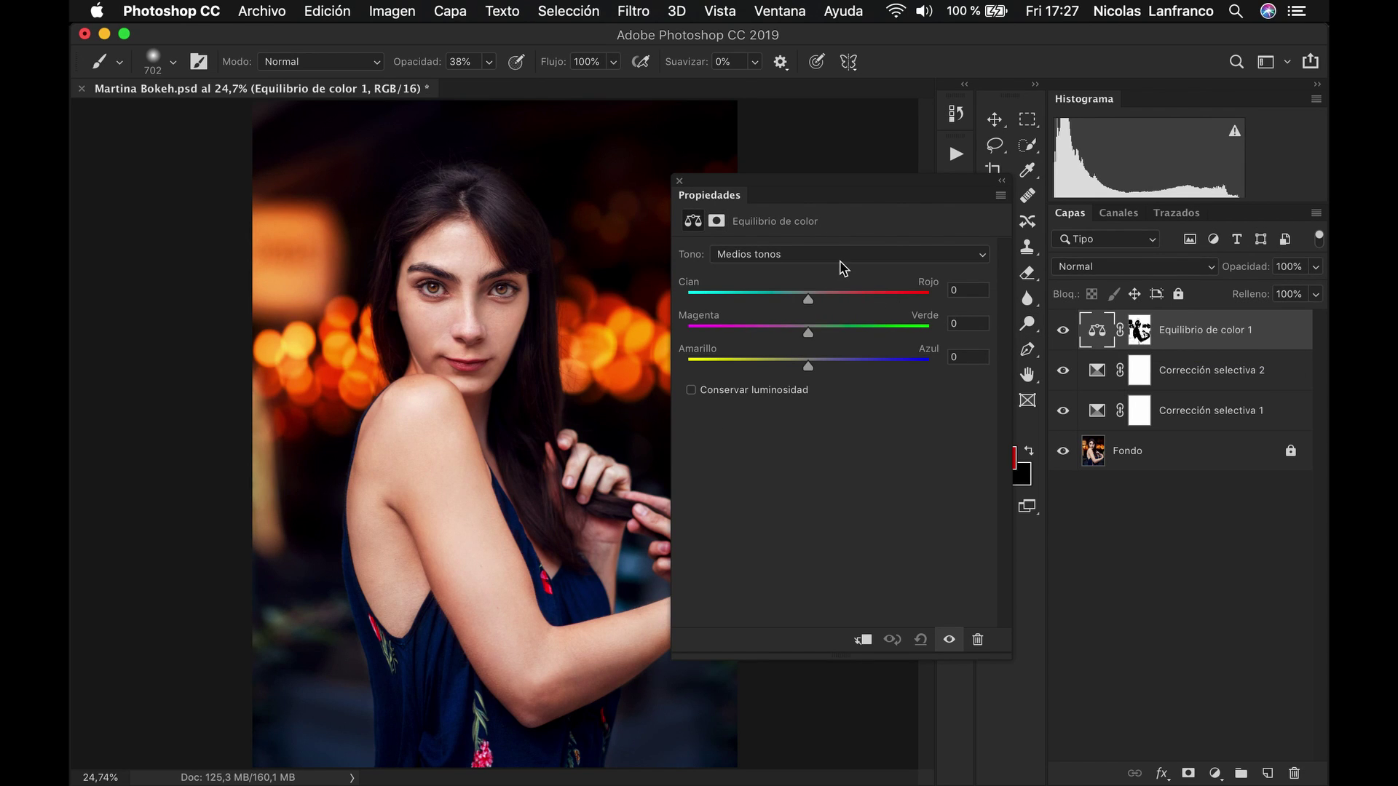
click(841, 254)
click(809, 234)
drag(818, 369, 823, 367)
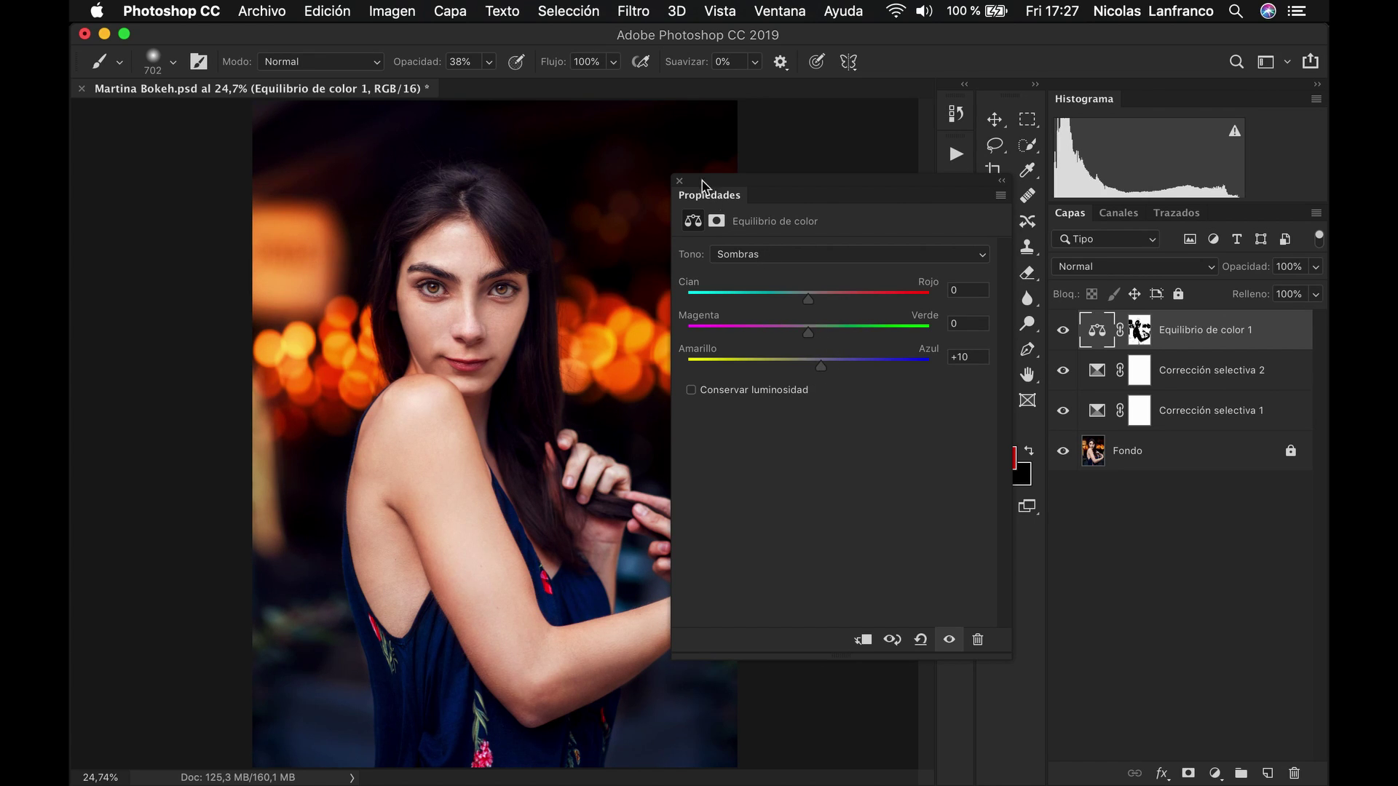
click(680, 181)
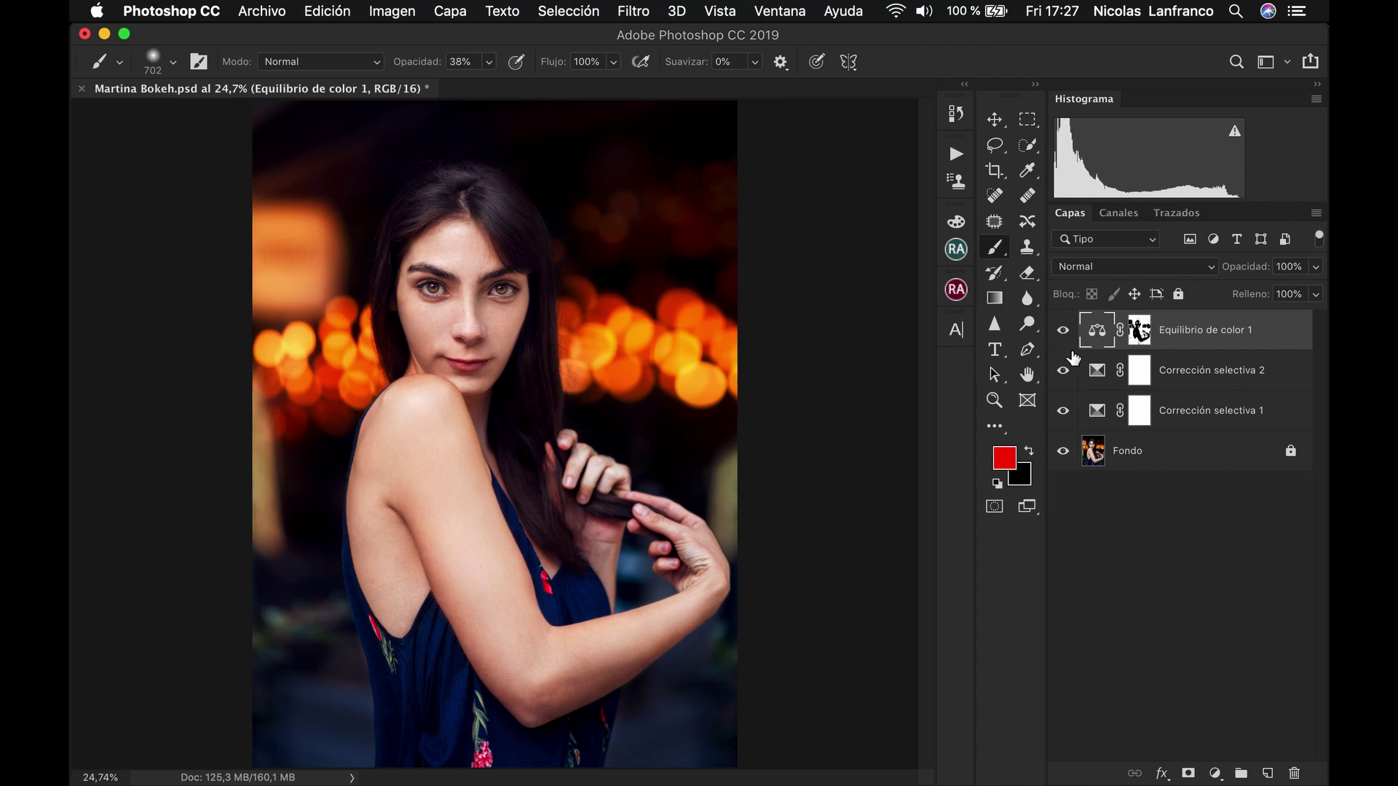
- Compare the image with and without the Color Balance layer to judge the blue tint in the shadows
click(1063, 332)
click(1063, 331)
click(1063, 331)
click(1063, 332)
click(1063, 332)
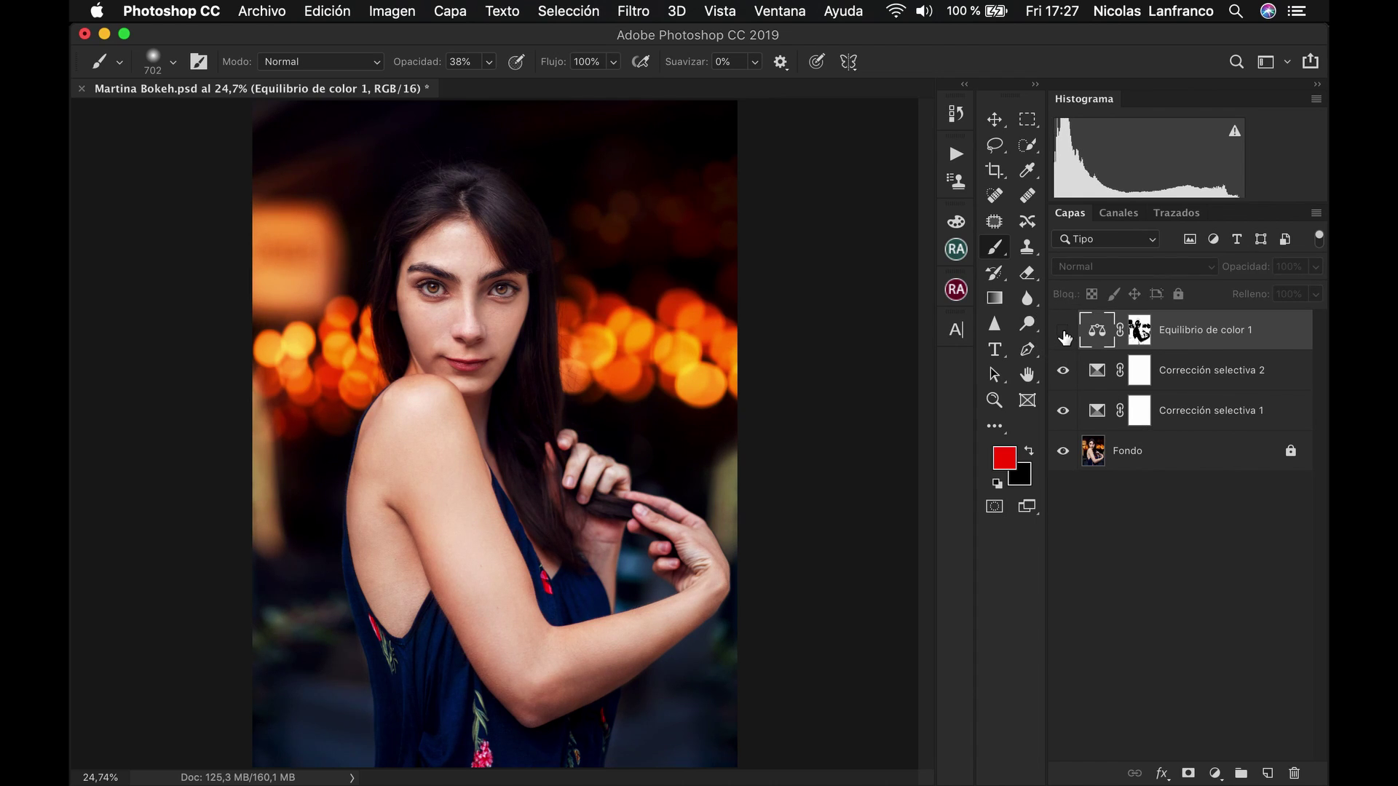
click(1063, 331)
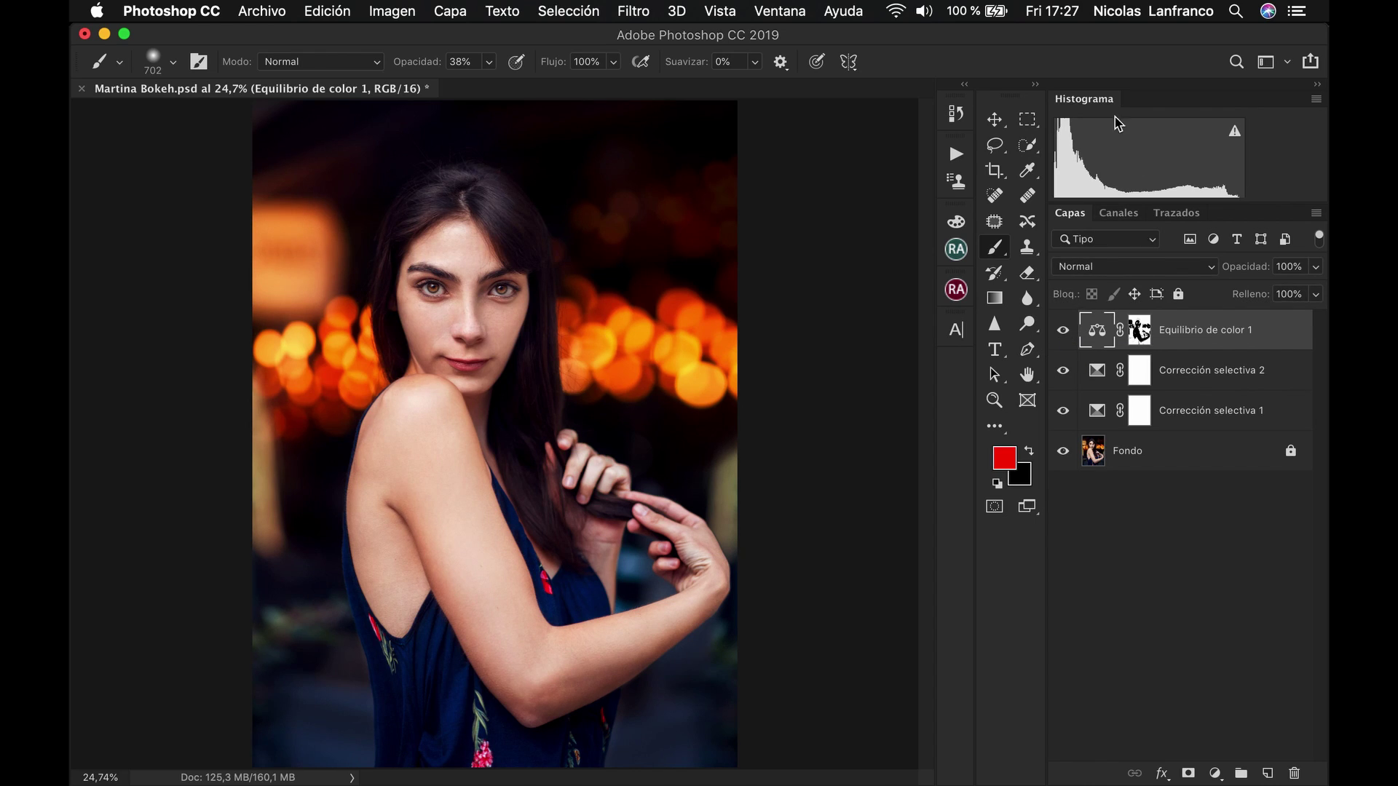
click(1063, 332)
click(1063, 332)
- Paint black at 84% opacity on the Color Balance layer's mask over the woman's face and hair
click(1143, 335)
click(1028, 450)
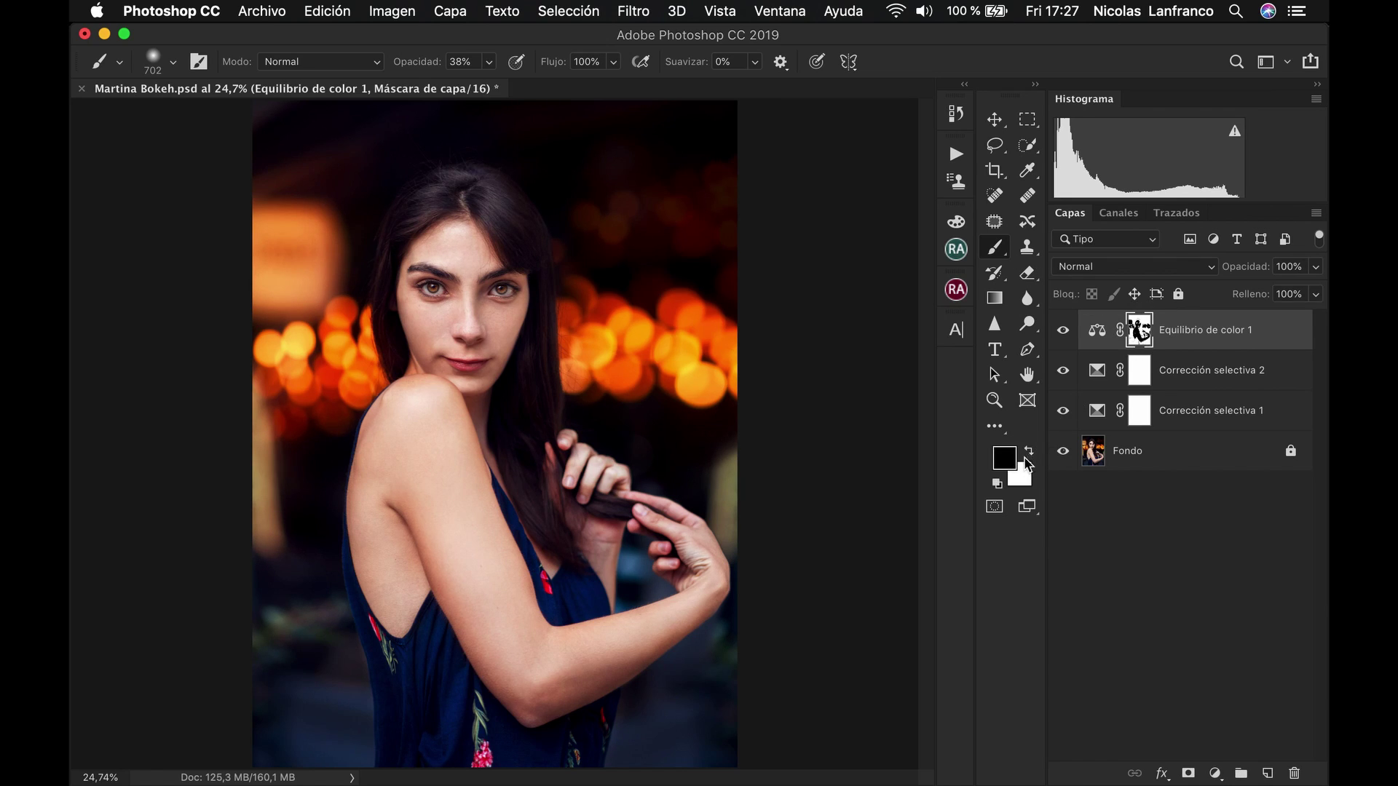
click(492, 65)
drag(490, 85, 531, 92)
mouse_move(432, 318)
mouse_down()
mouse_move(400, 318)
mouse_move(393, 356)
mouse_up()
drag(533, 403, 537, 397)
drag(432, 286, 512, 300)
drag(479, 374, 466, 376)
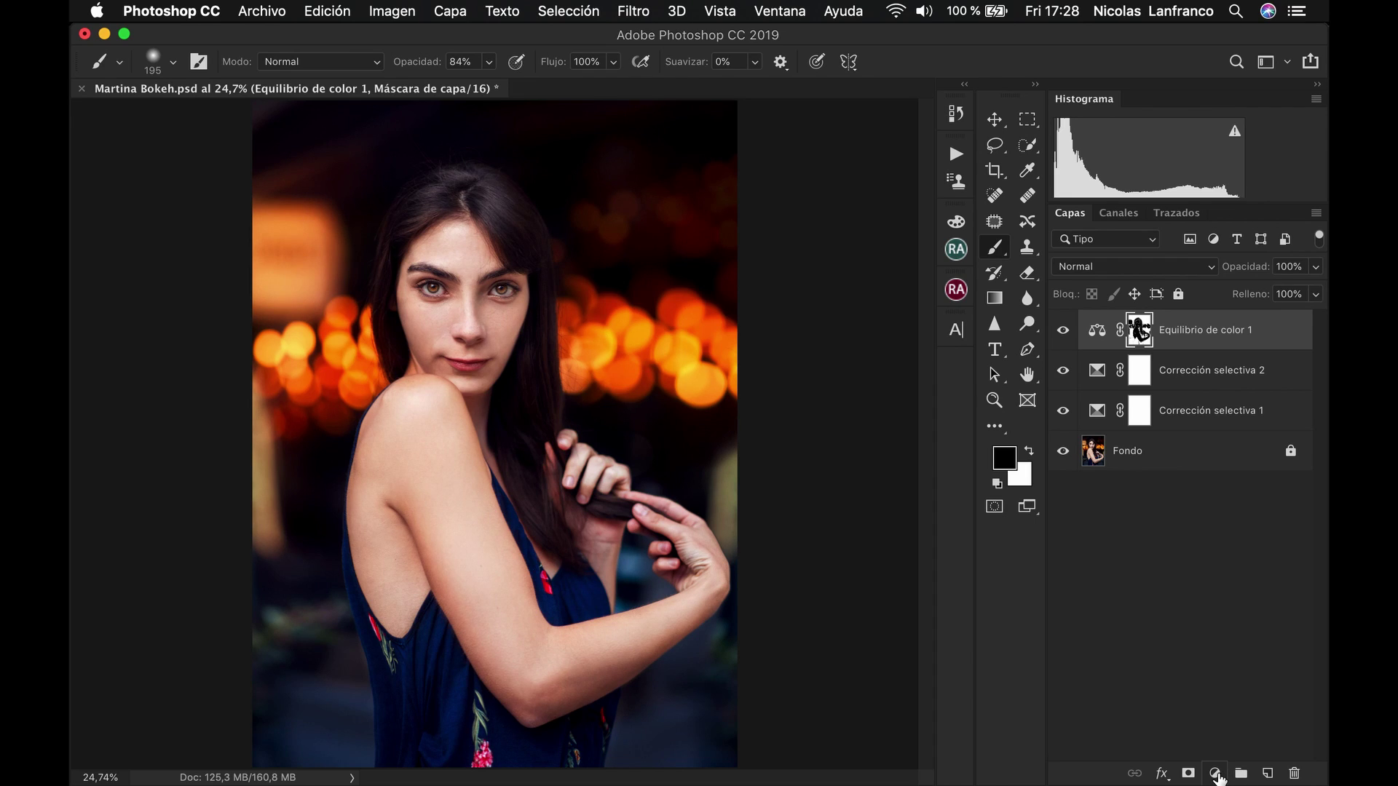
- Add a Curves adjustment layer above Equilibrio de color 1 and anchor its Azul curve at the quarter, middle and three-quarter points
click(1215, 774)
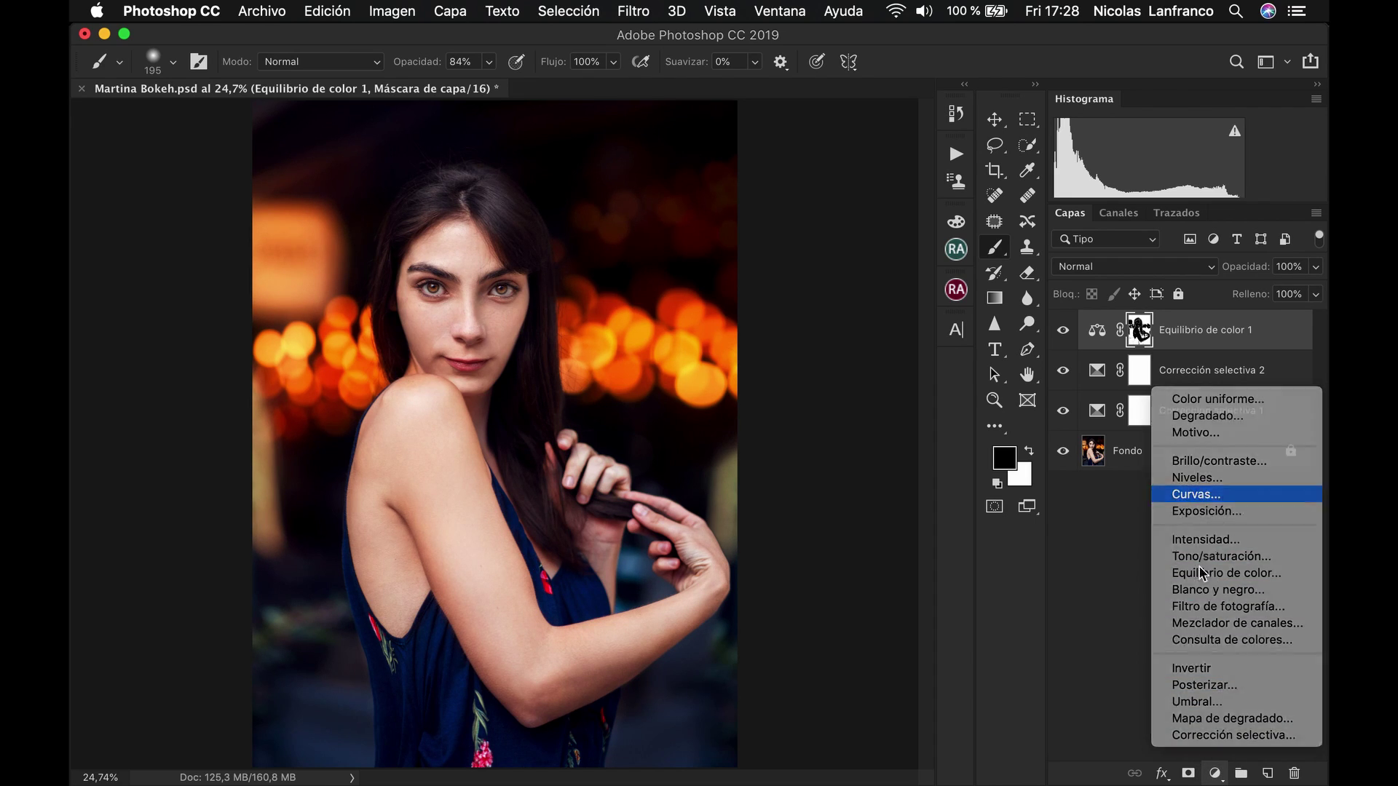
click(1196, 494)
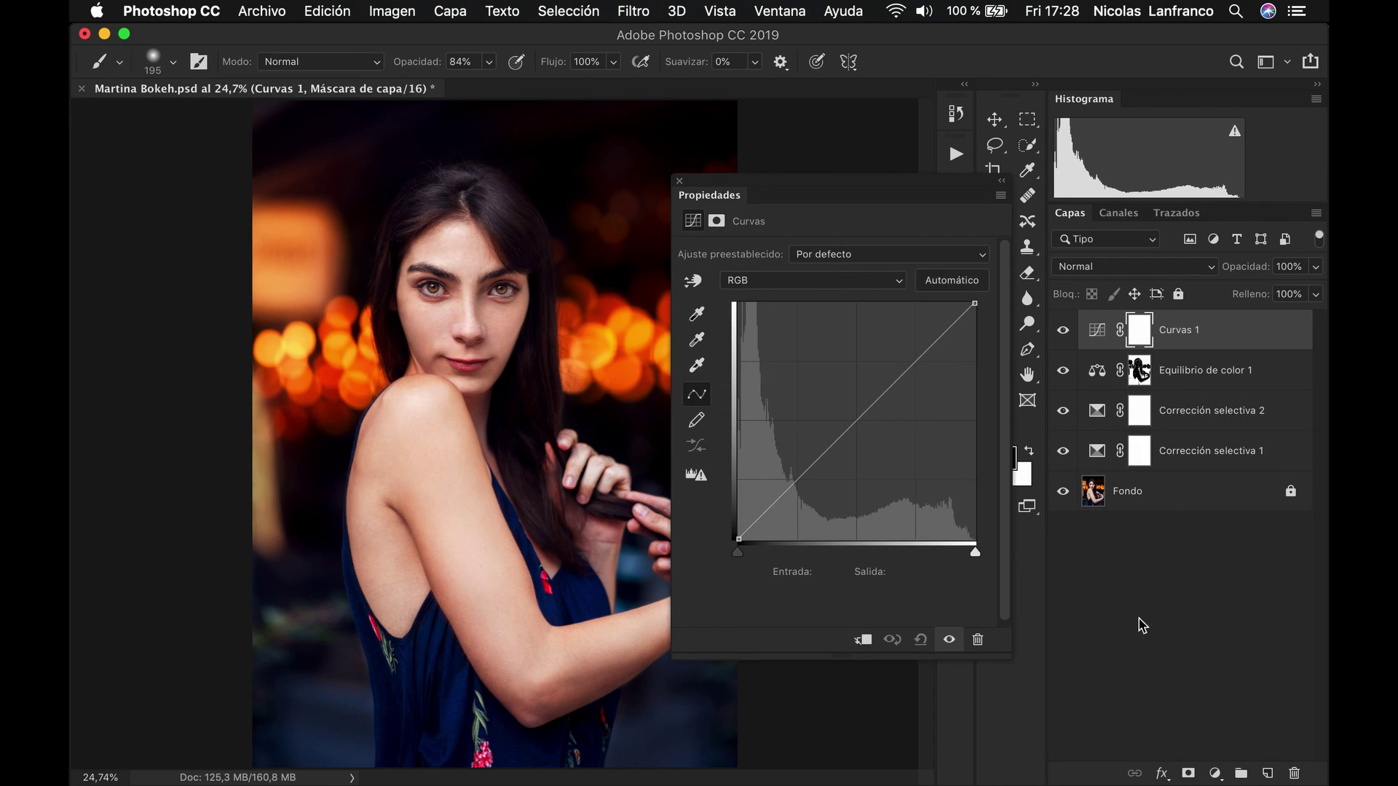
click(779, 290)
click(742, 323)
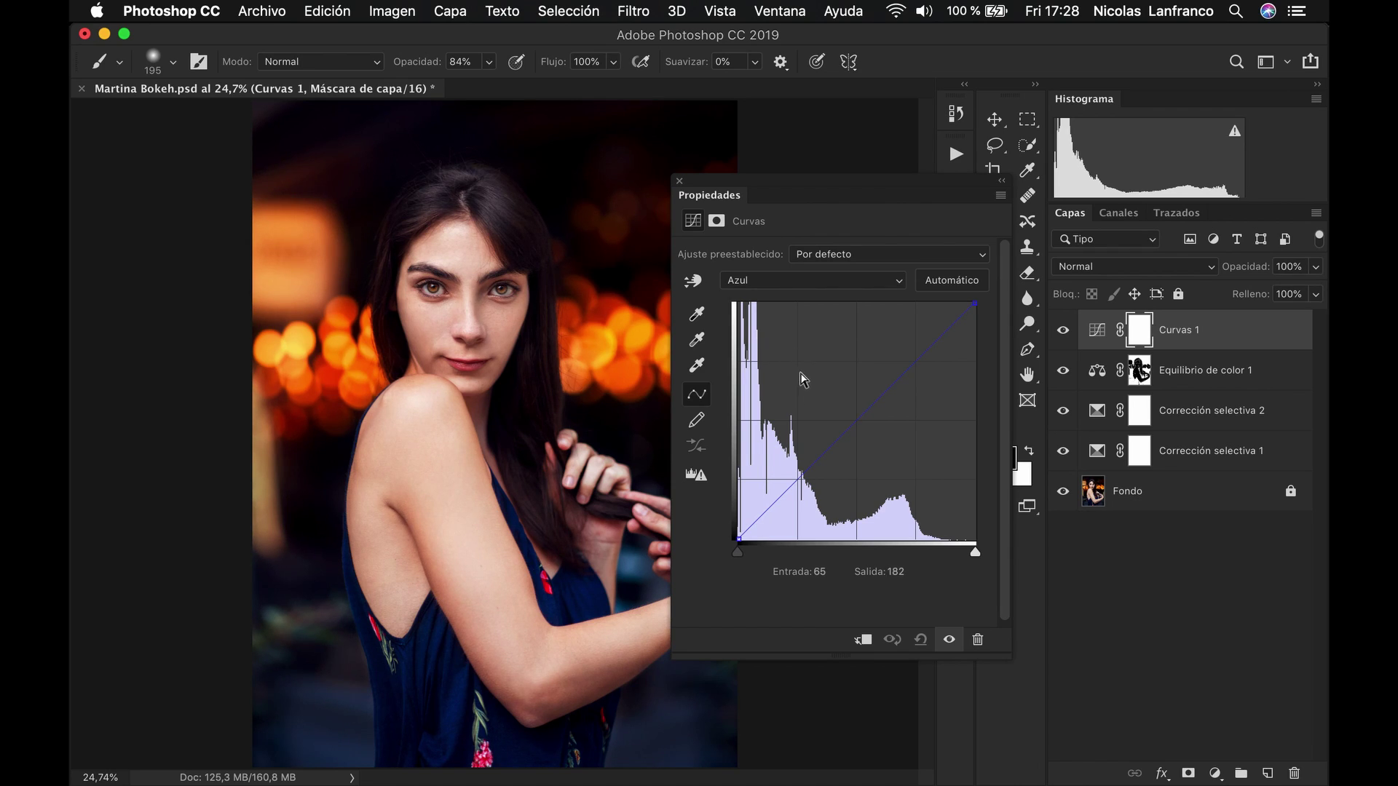
click(799, 480)
click(857, 421)
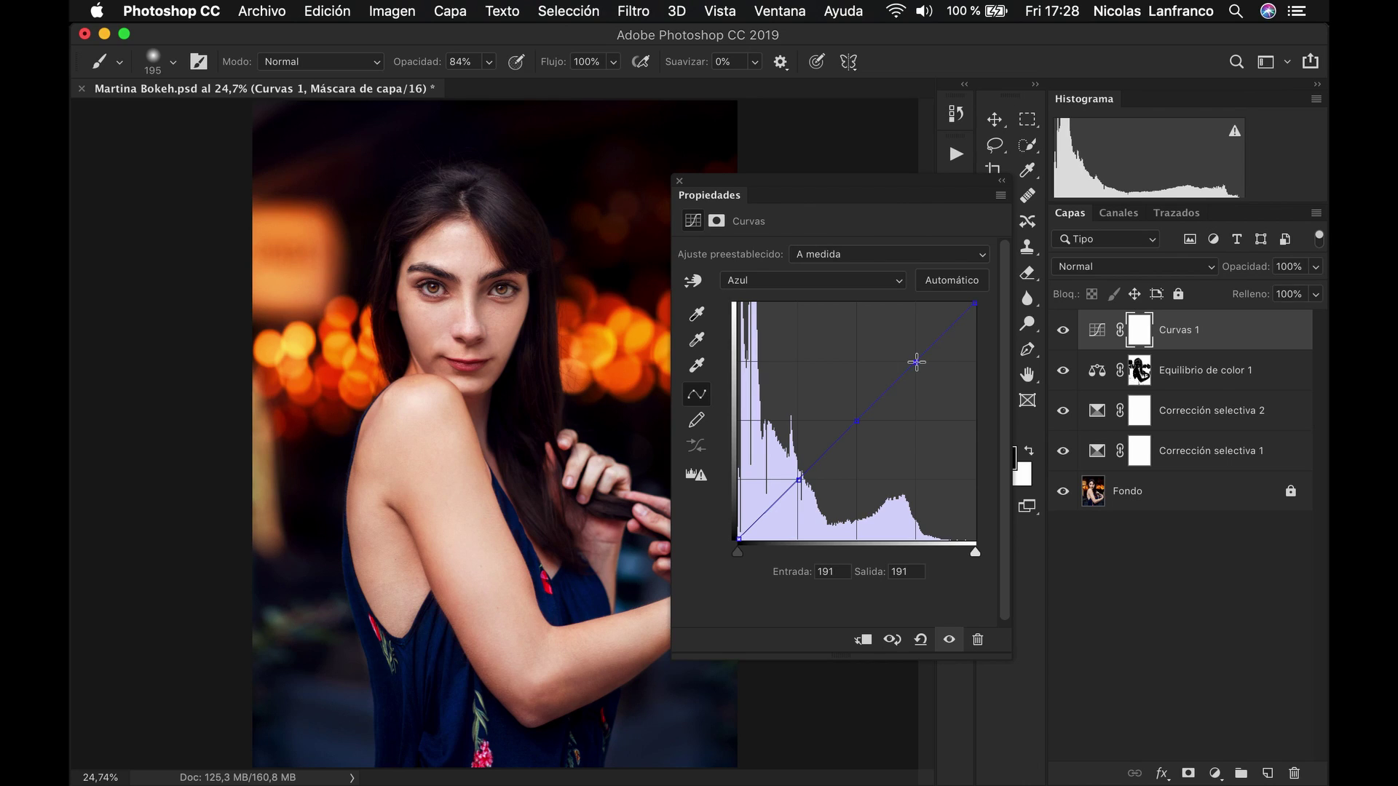
click(916, 361)
- Raise the Azul curve's black point to Salida 13 and compare the image with and without the Curves layer
drag(739, 538, 698, 527)
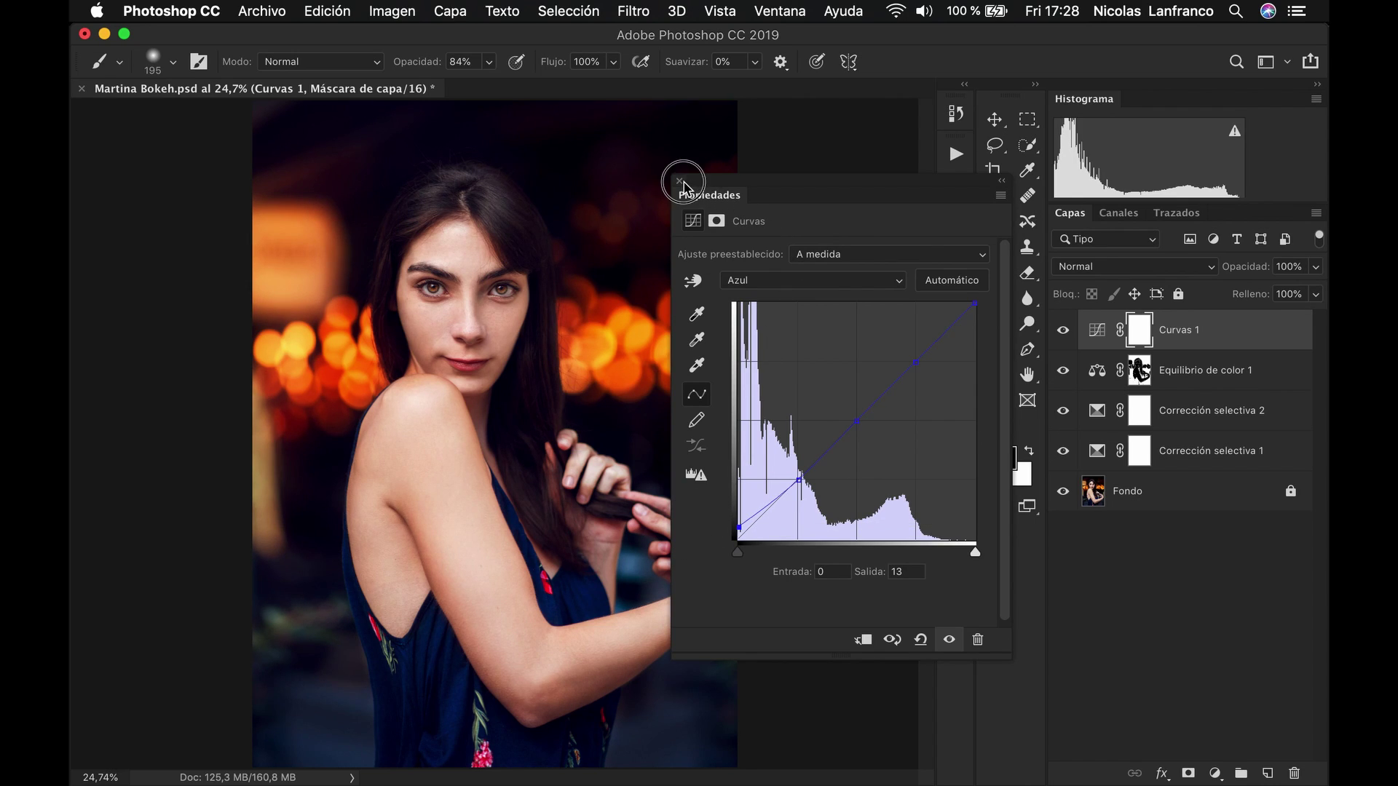
click(681, 181)
click(1063, 332)
click(1063, 332)
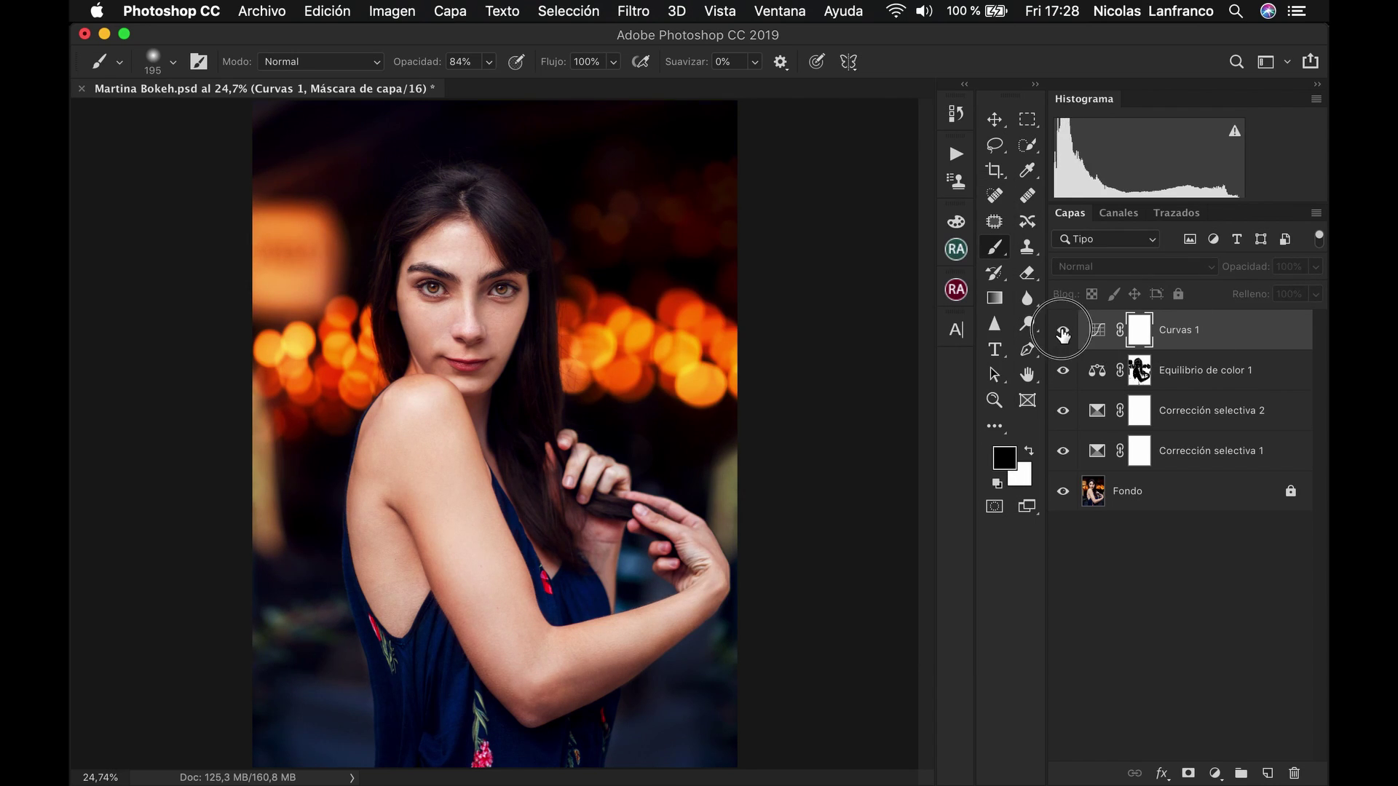
click(1063, 332)
click(1063, 332)
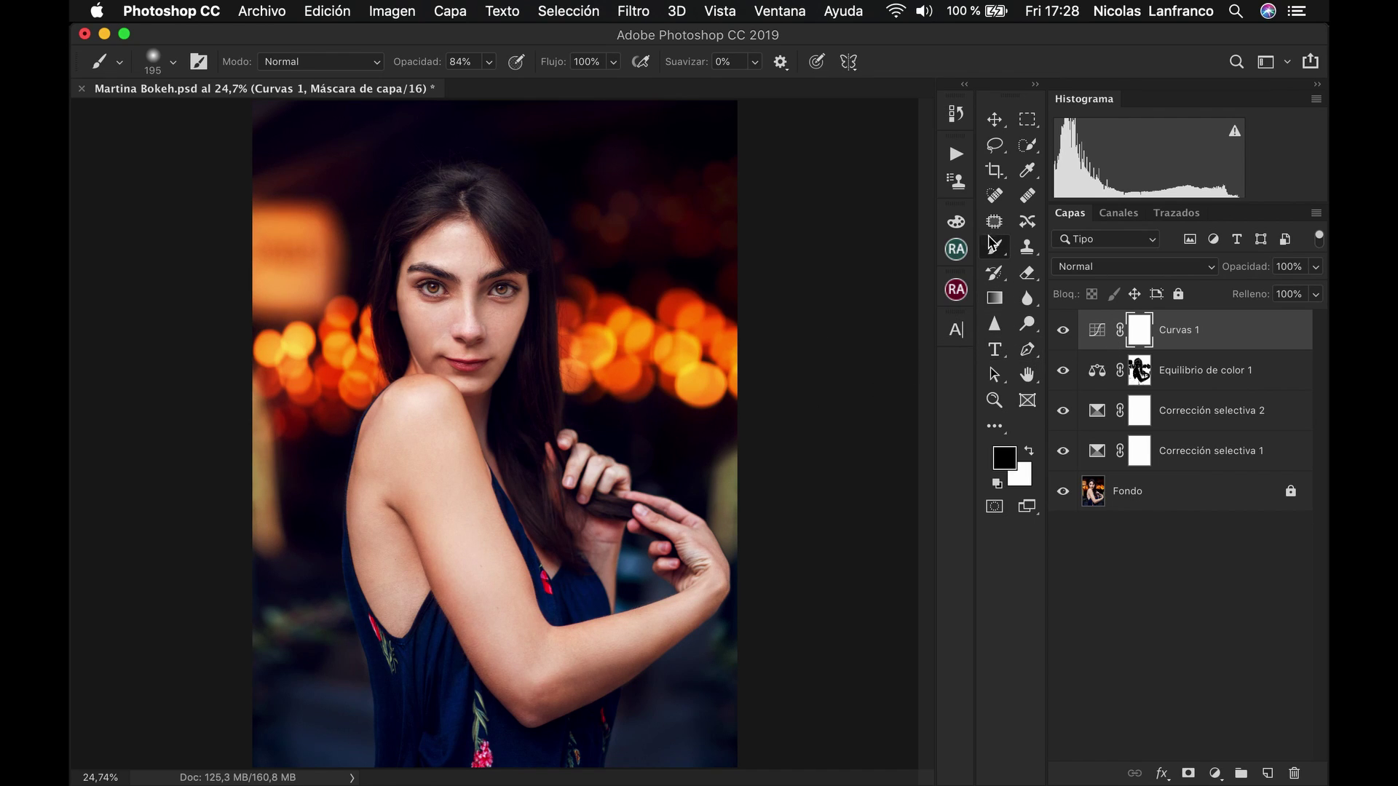
- Paint black at 84% opacity on the Curvas 1 mask over the woman's hair and around her face
drag(464, 252, 481, 252)
mouse_move(391, 261)
mouse_down()
mouse_move(429, 172)
mouse_move(432, 204)
mouse_move(470, 189)
mouse_move(518, 207)
mouse_move(545, 349)
mouse_move(503, 481)
mouse_move(542, 520)
mouse_move(563, 491)
mouse_move(650, 512)
mouse_move(535, 460)
mouse_move(532, 440)
mouse_up()
mouse_move(512, 316)
mouse_down()
mouse_move(455, 283)
mouse_move(437, 291)
mouse_move(522, 276)
mouse_move(515, 289)
mouse_move(545, 255)
mouse_up()
drag(522, 219, 448, 194)
- Add a second Curves layer with an RGB midtone point at Entrada 120, Salida 136, and invert its mask to black
click(1214, 774)
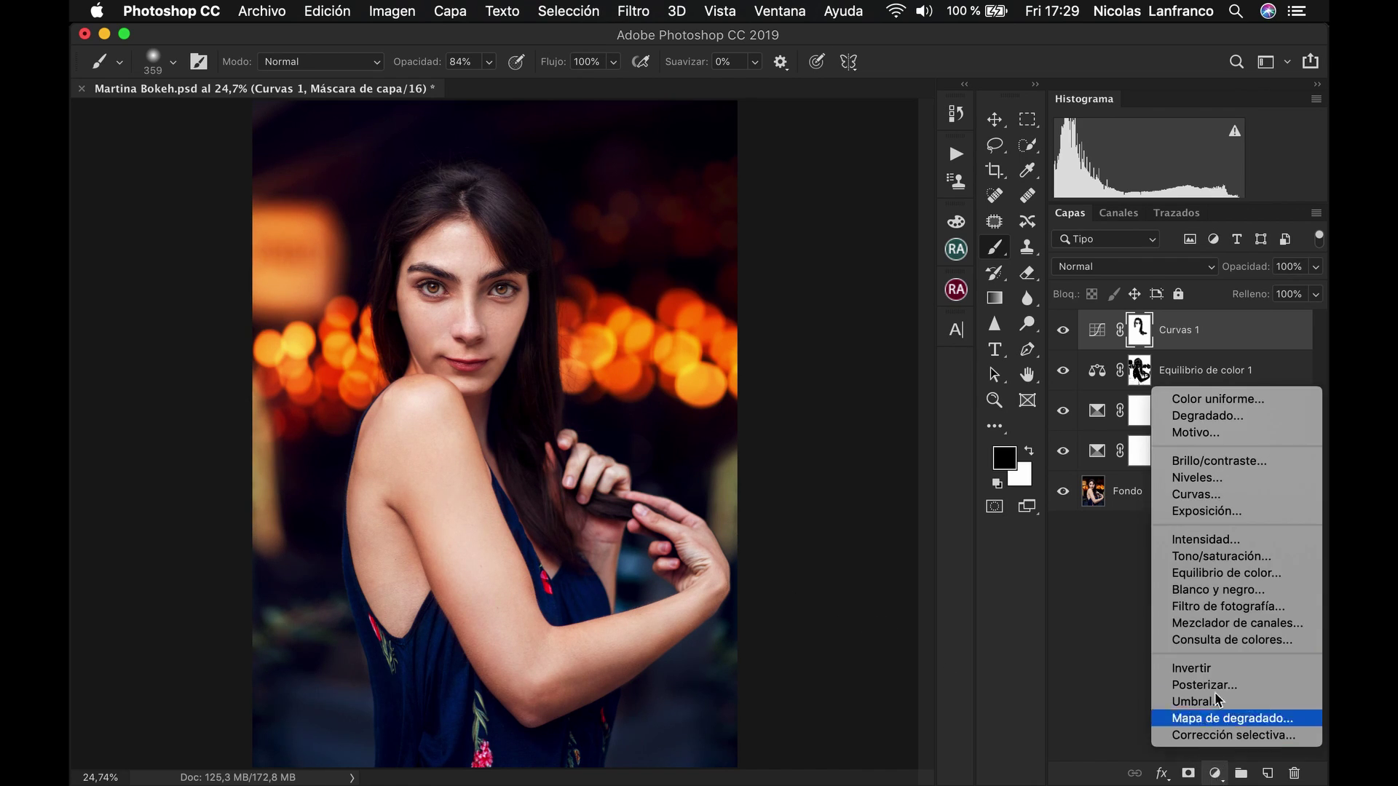
click(1215, 497)
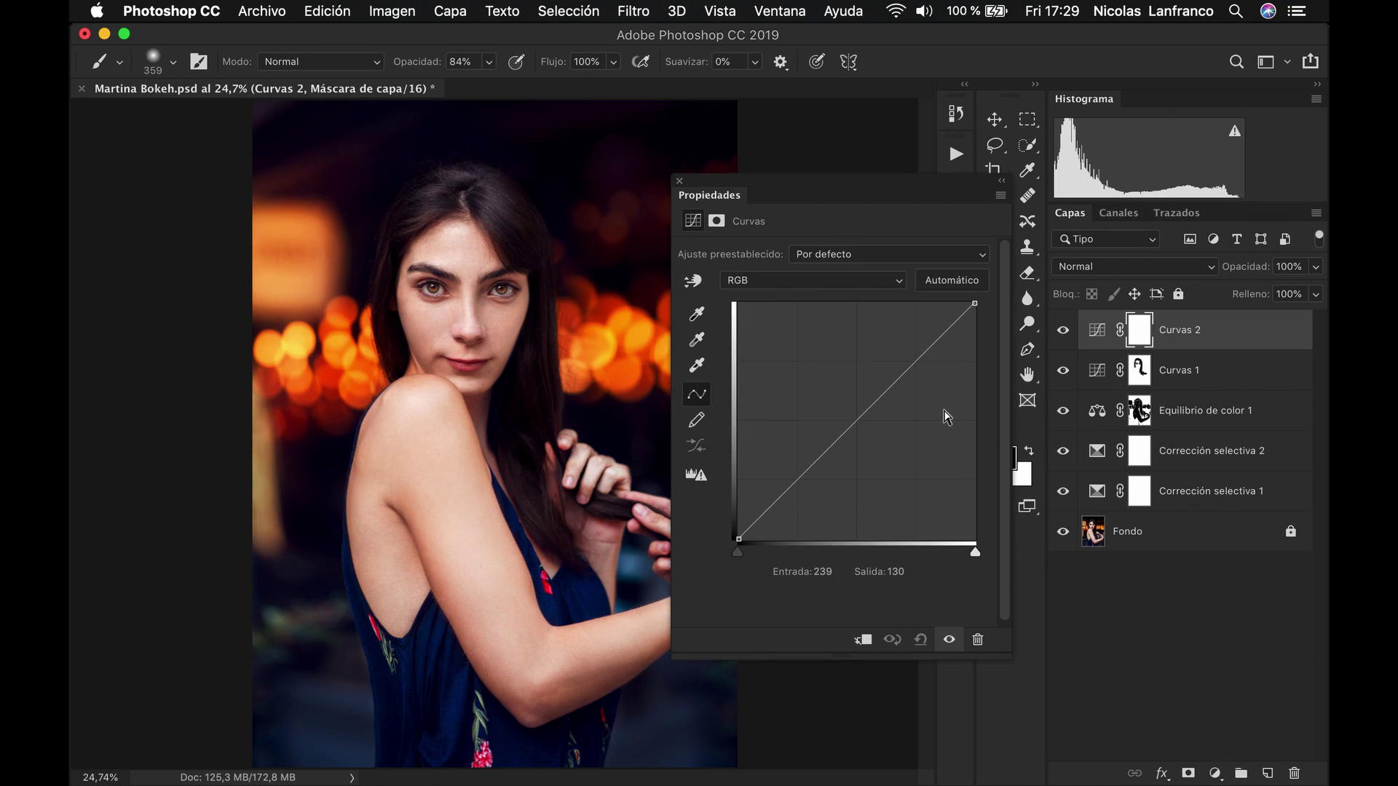
drag(859, 422, 850, 413)
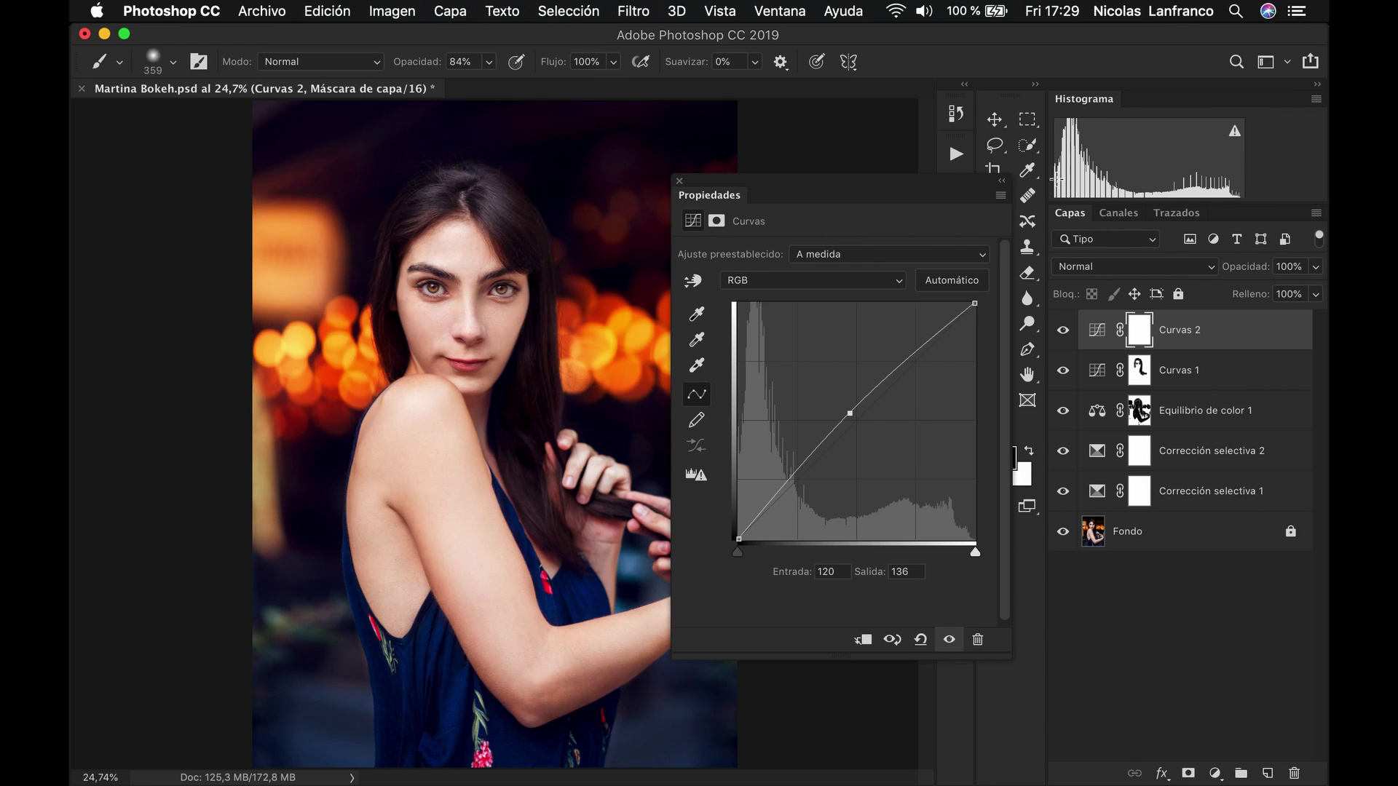
key(super+i)
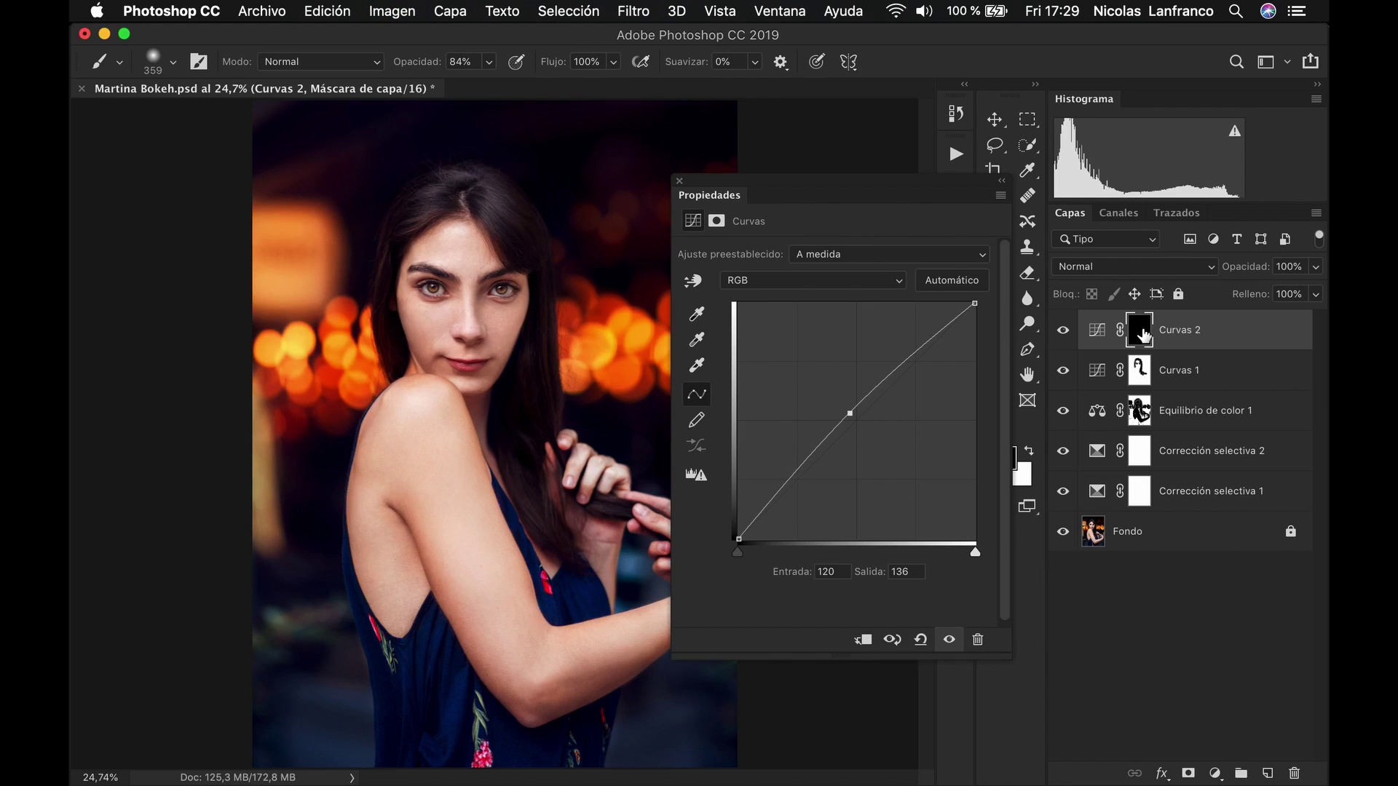
click(679, 181)
- Paint white at 53% opacity on the Curvas 2 mask over the face, shoulder and arms, and compare the skin with and without it
click(1030, 450)
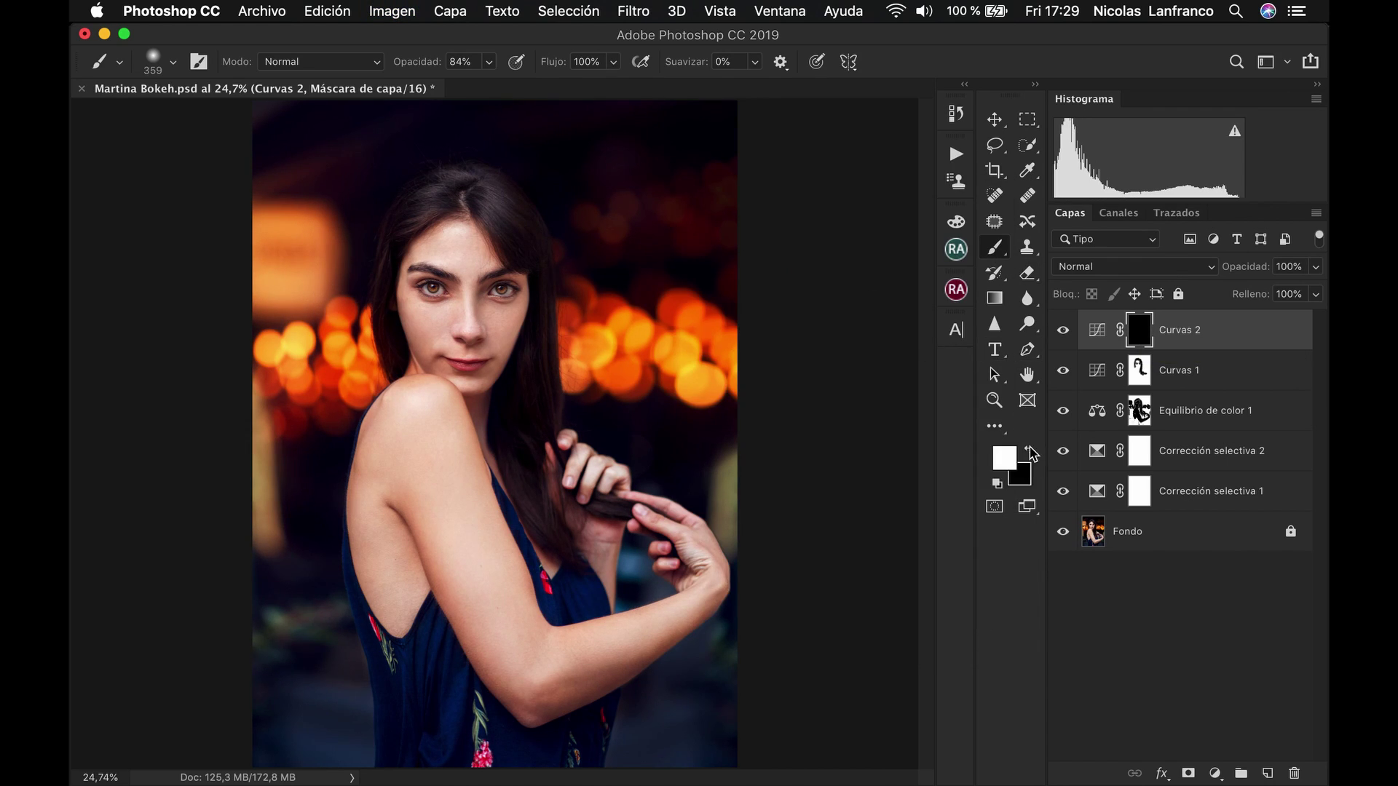
drag(489, 61, 463, 89)
drag(498, 305, 562, 313)
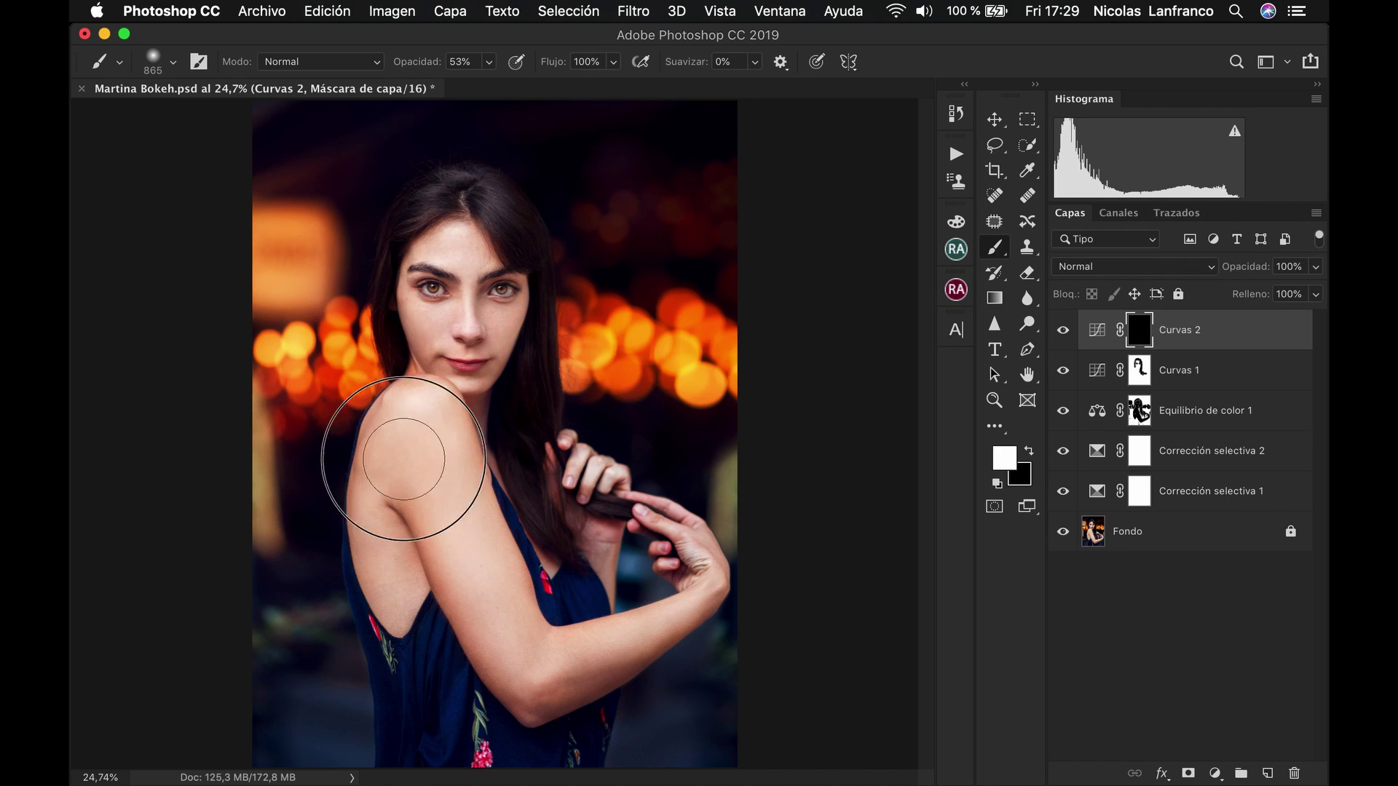
mouse_move(517, 656)
mouse_down()
mouse_move(575, 658)
mouse_move(618, 632)
mouse_move(565, 645)
mouse_move(604, 636)
mouse_move(582, 657)
mouse_move(681, 615)
mouse_move(694, 558)
mouse_up()
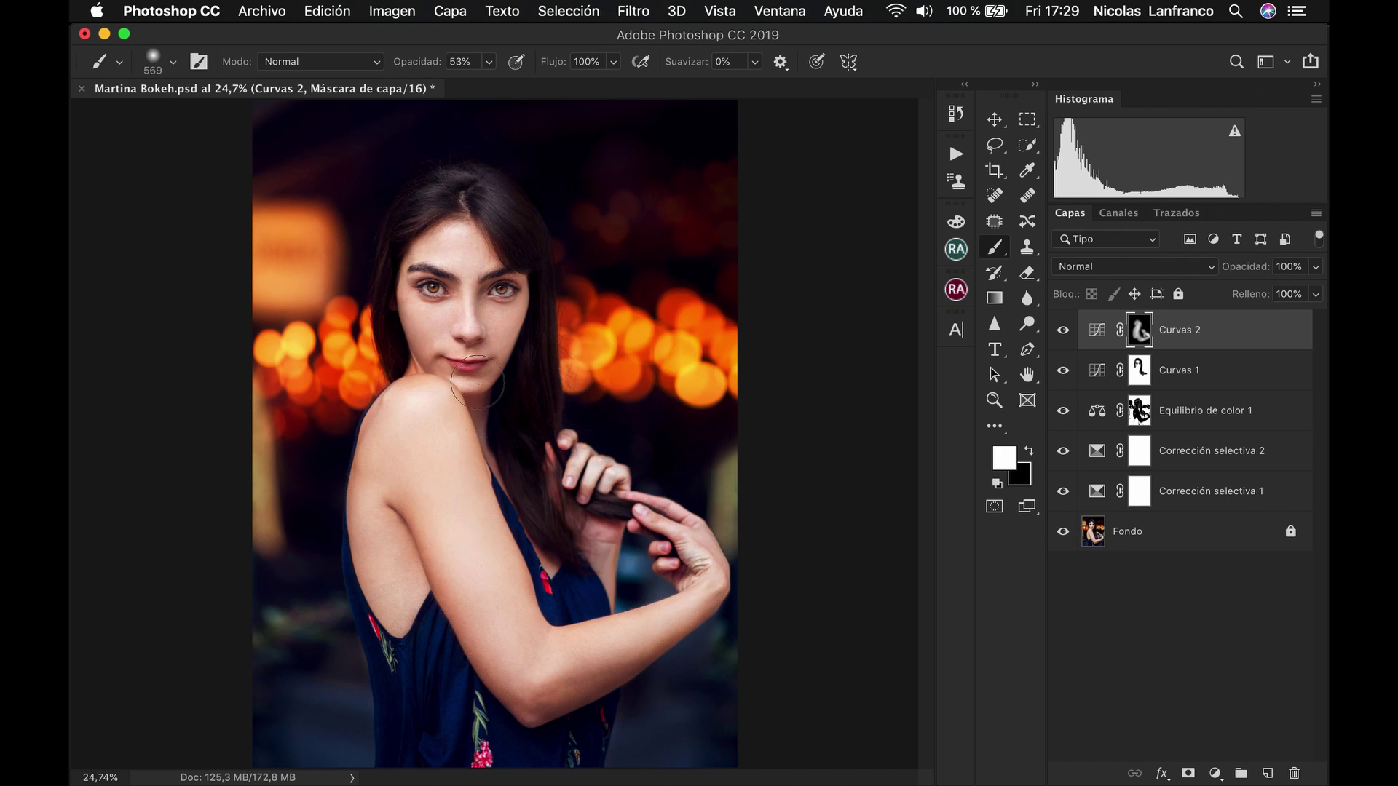
click(1064, 330)
click(1064, 329)
click(1064, 330)
click(1064, 330)
- Group the five adjustment layers above Fondo and name the group Color
shift+click(1213, 500)
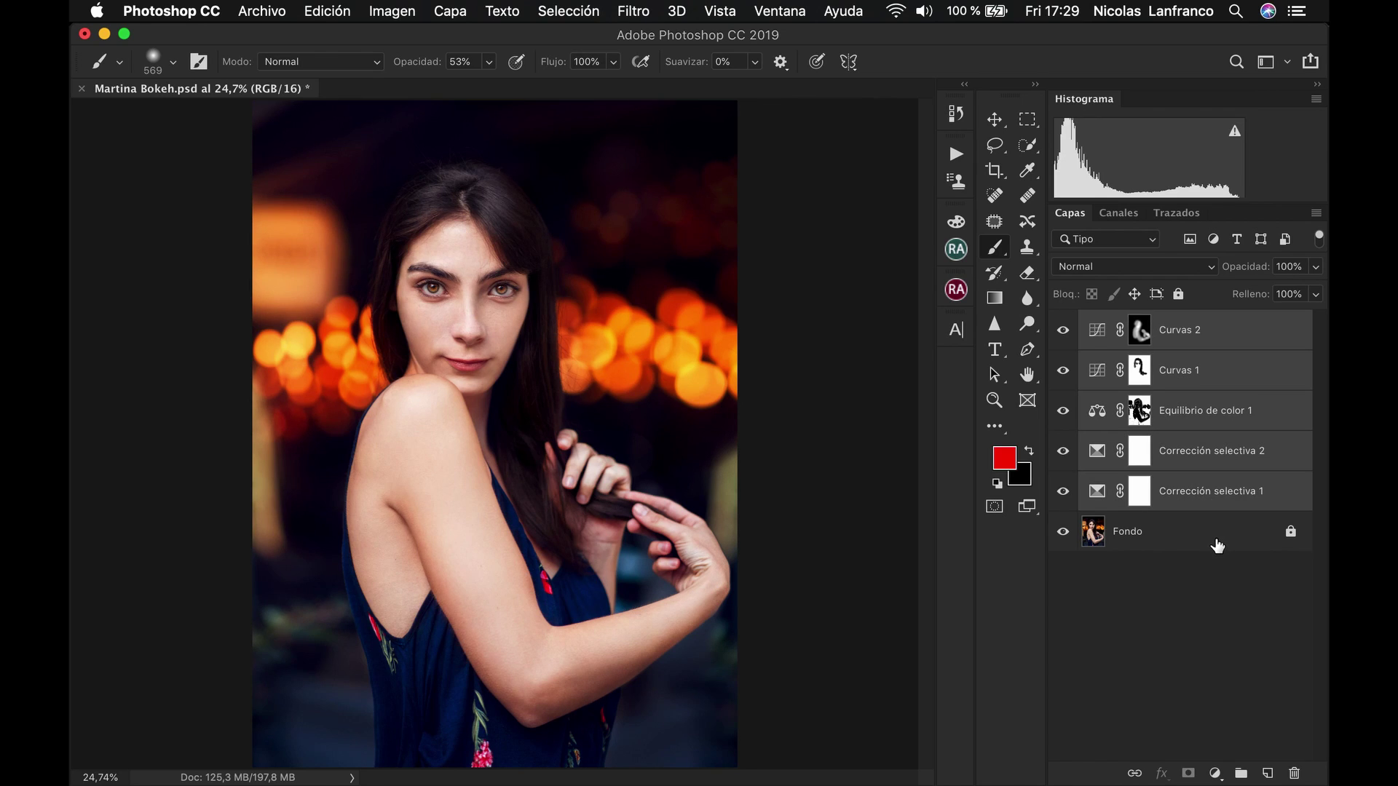
key(super+g)
double_click(1149, 332)
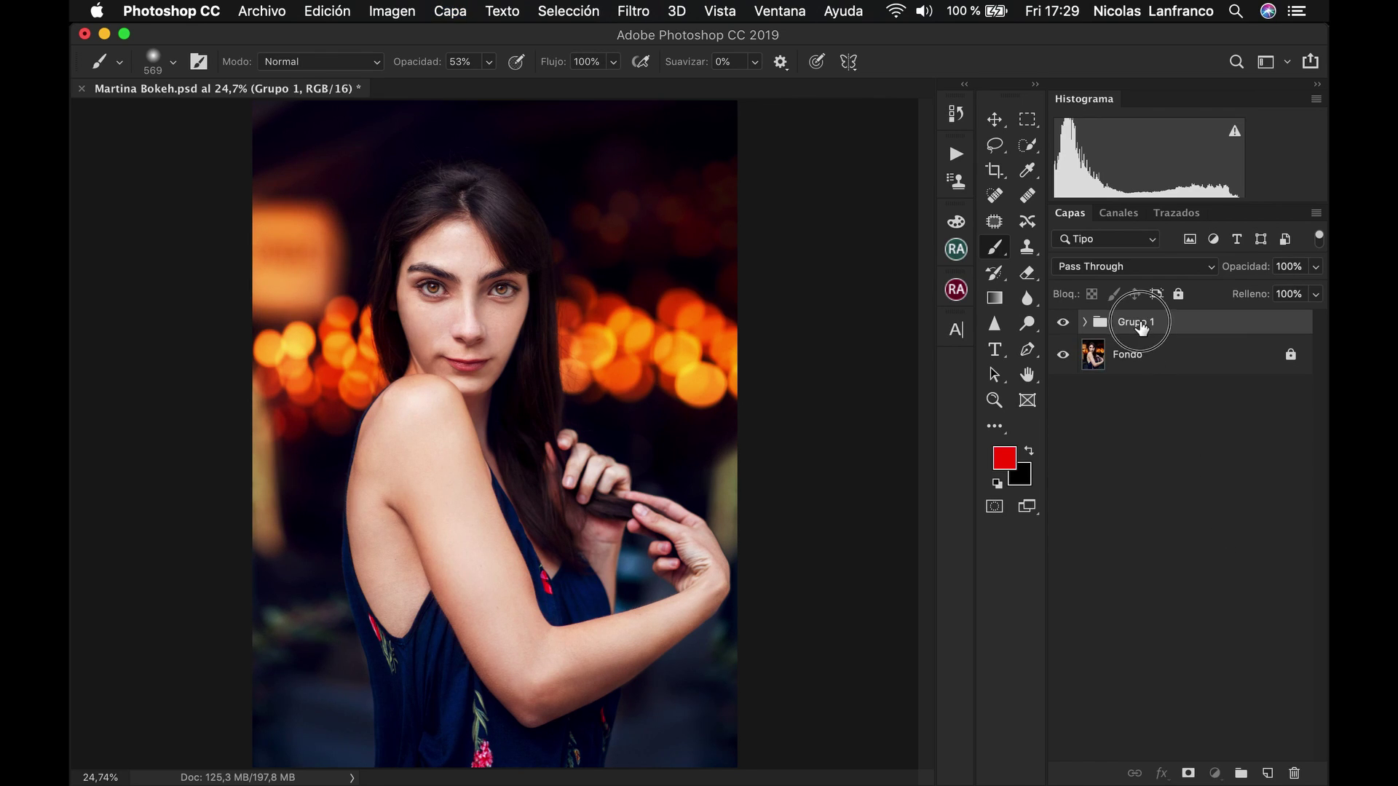
text(Color)
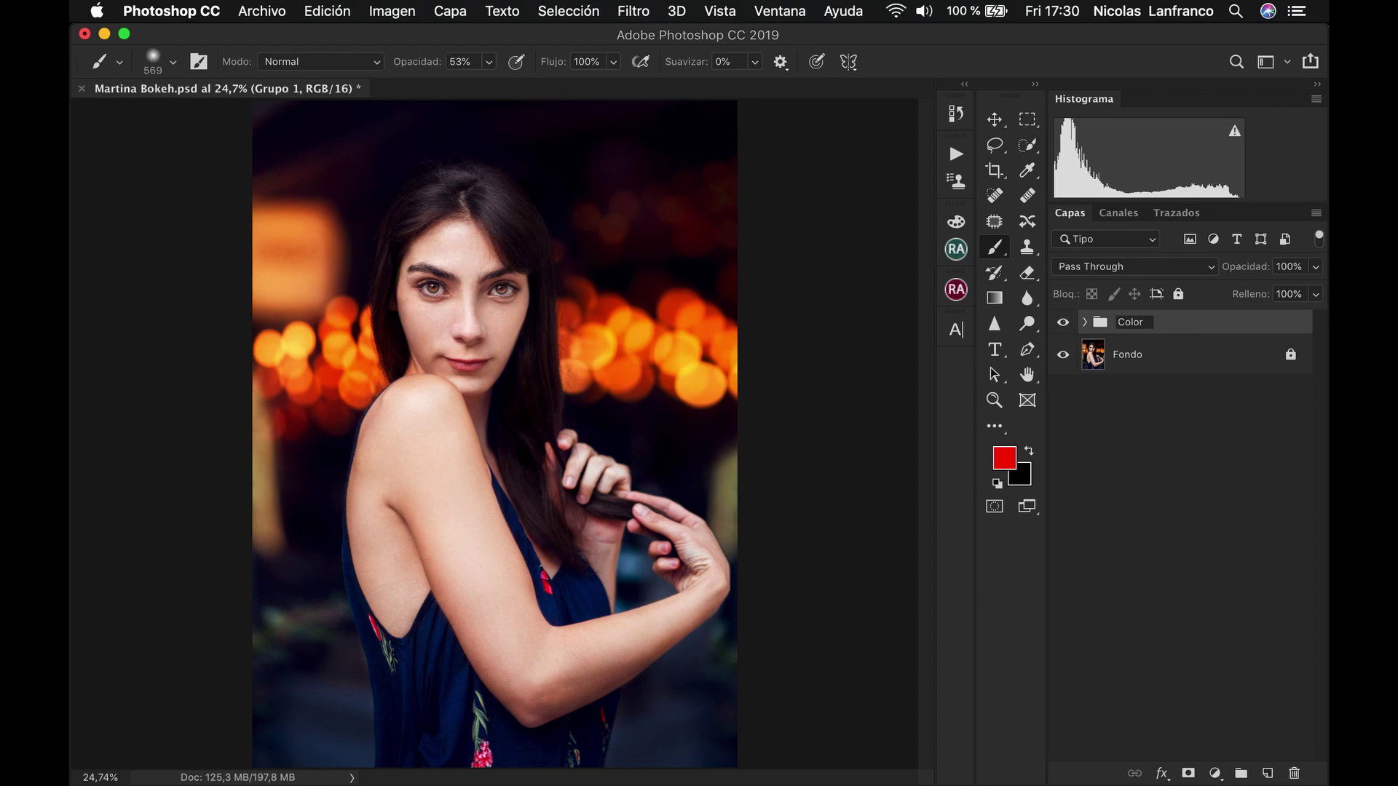
key(Return)
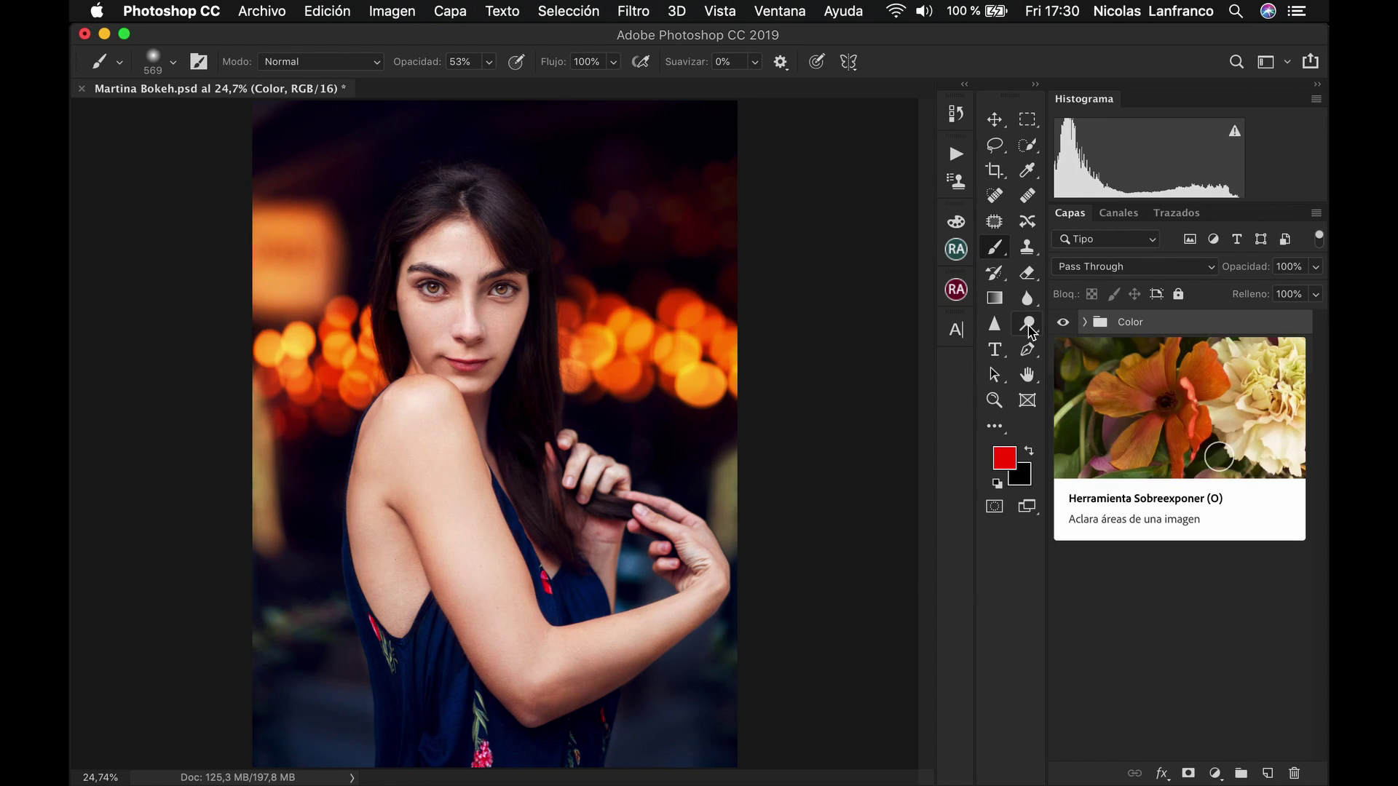
- Compare the portrait with and without the Color group to examine the overall color grade
click(1063, 323)
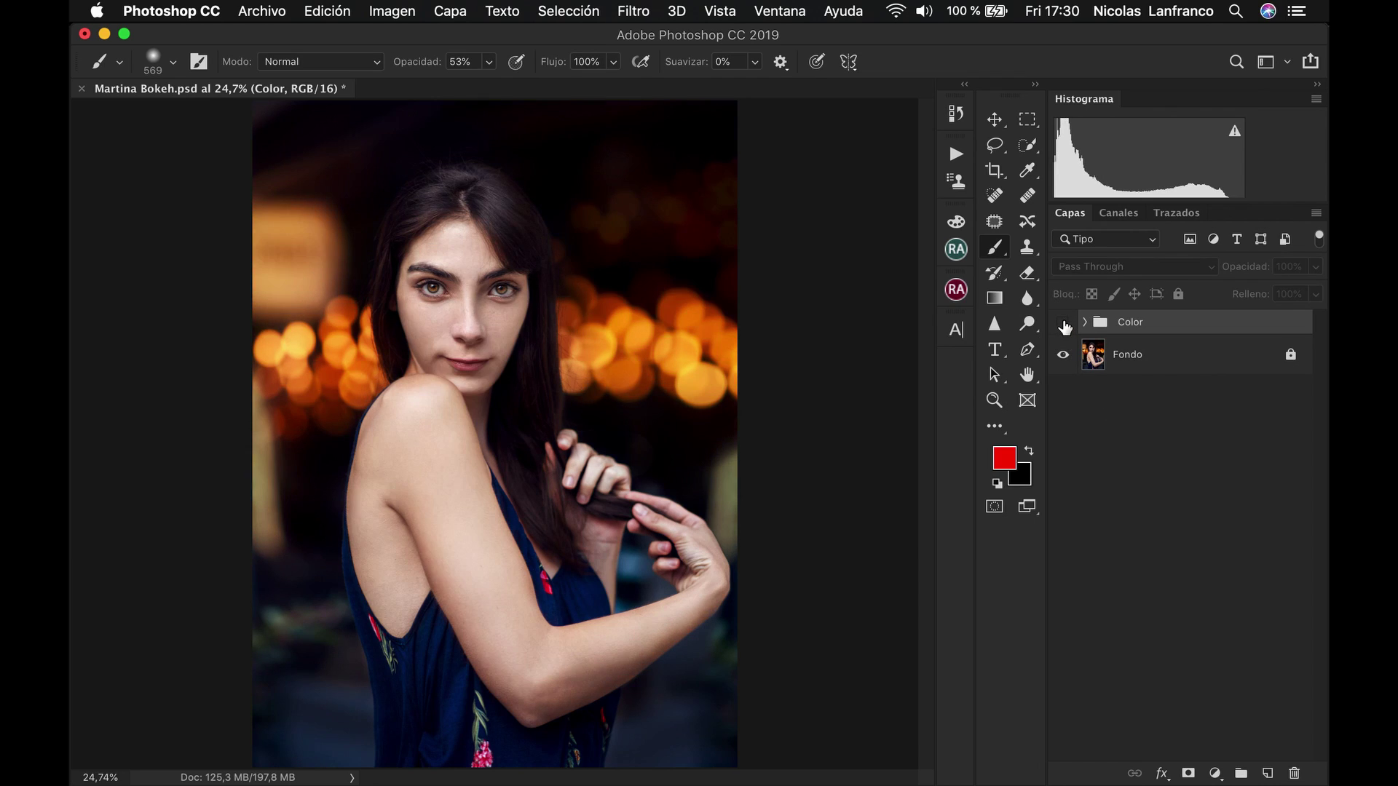
click(1063, 323)
click(1063, 323)
click(1063, 323)
click(1063, 323)
click(1063, 323)
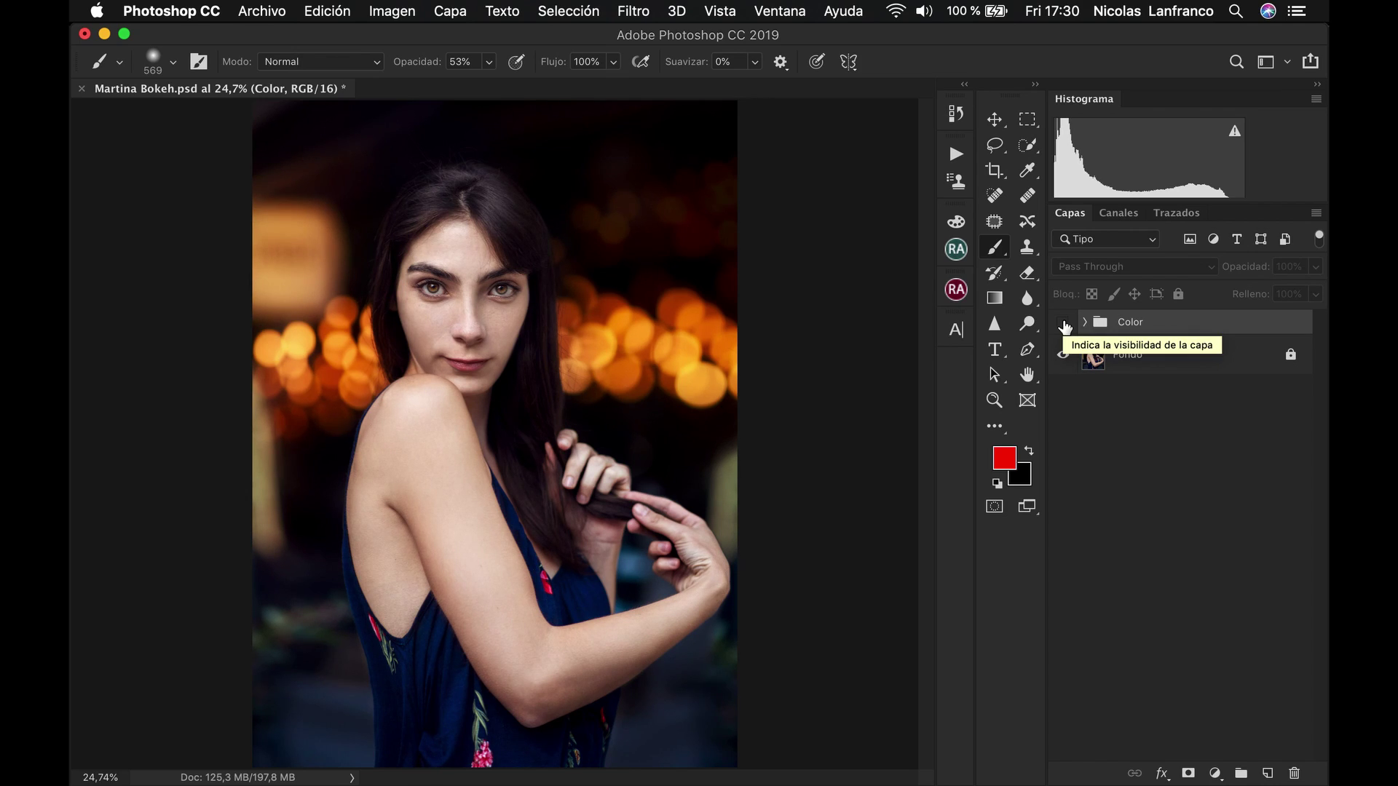
click(1063, 322)
click(1063, 323)
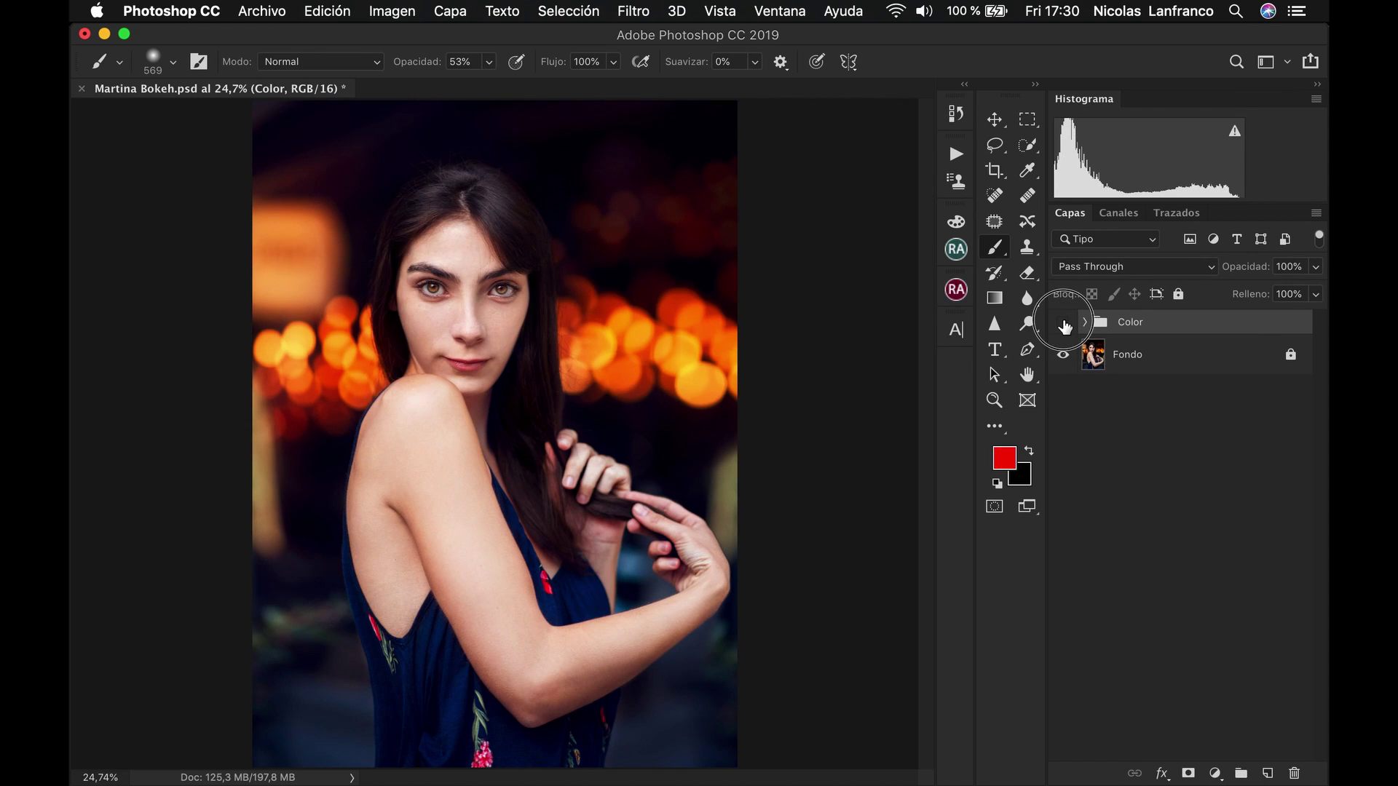
click(1063, 322)
click(1063, 323)
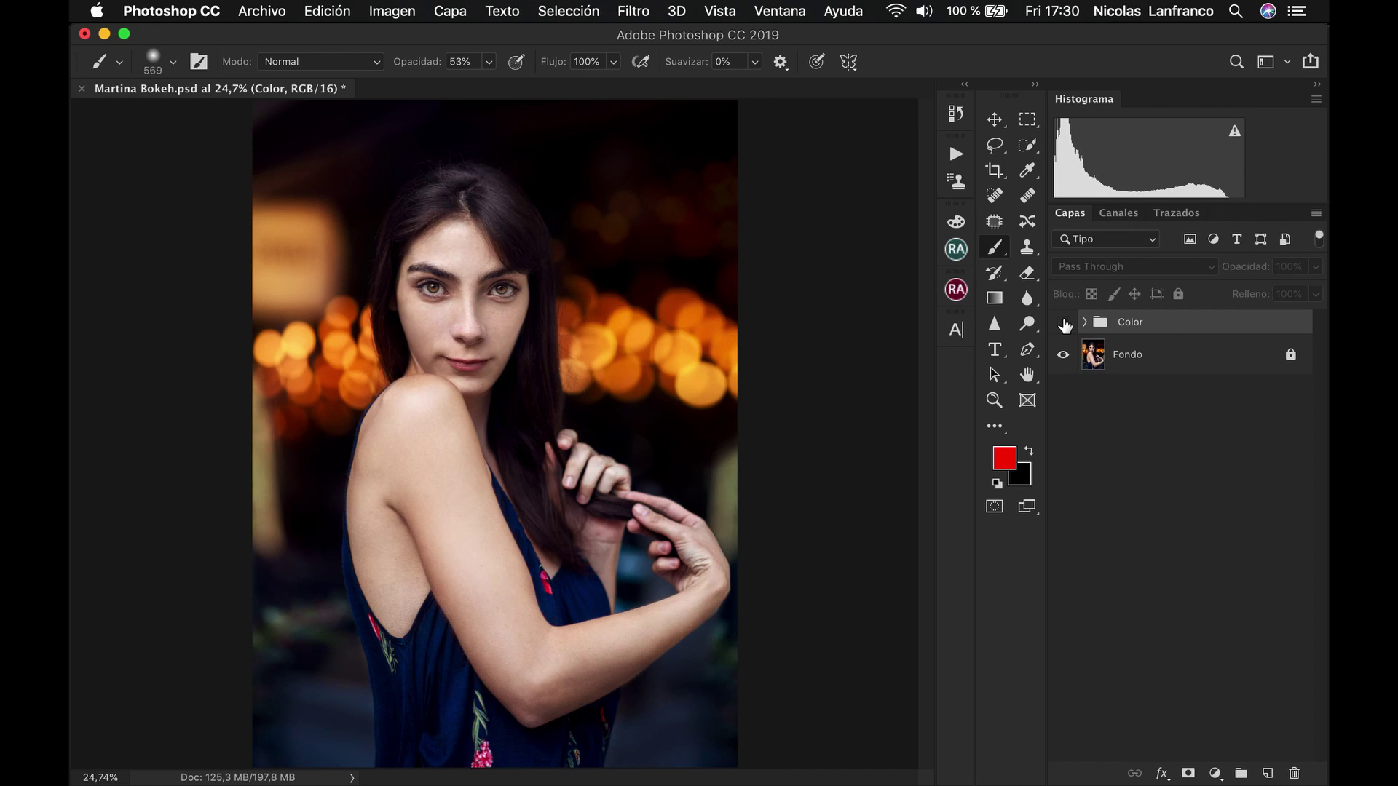
click(1063, 323)
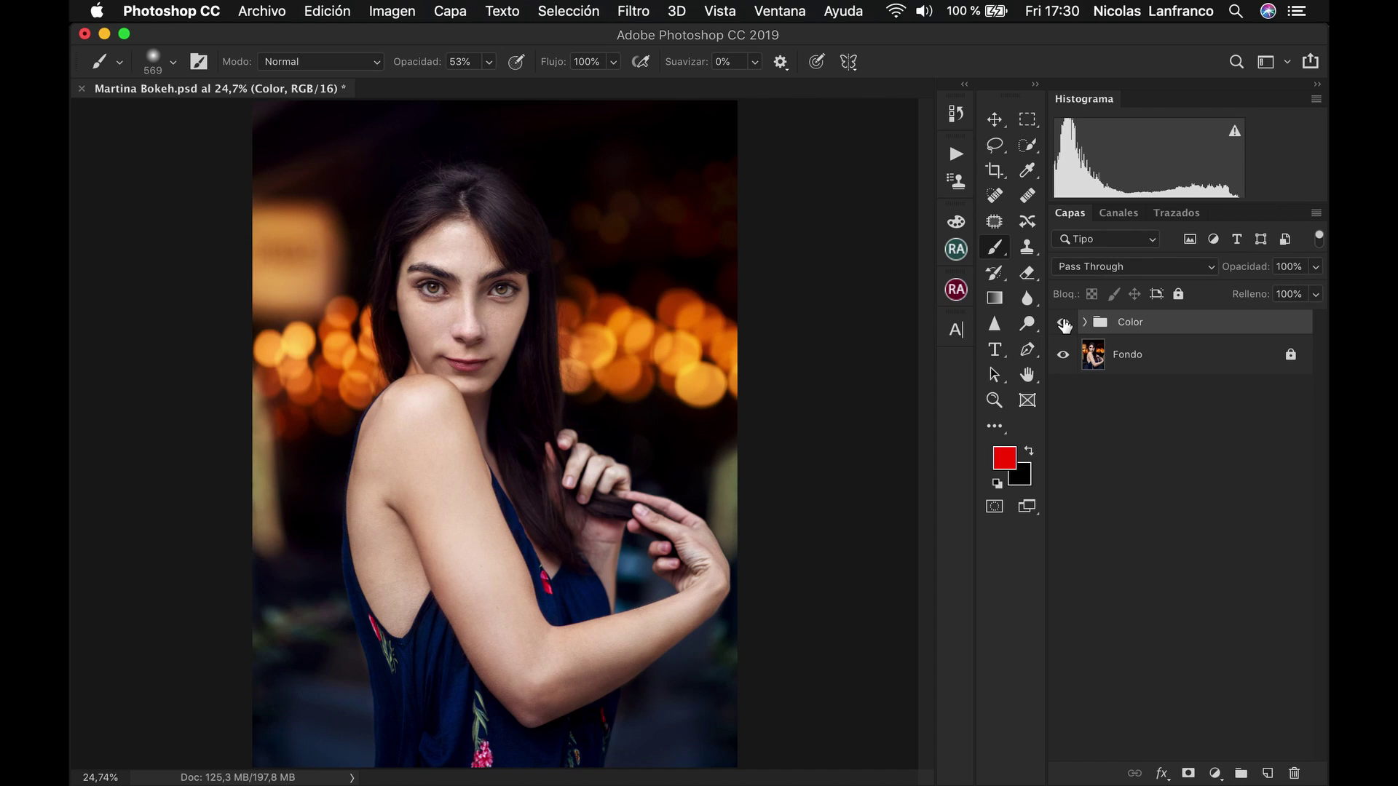
- Compare the skin tones with and without the Color group
click(1063, 323)
click(1063, 323)
click(1063, 322)
click(1063, 322)
- Expand the Color group and compare the portrait with and without Corrección selectiva 2 and Corrección selectiva 1
click(1084, 322)
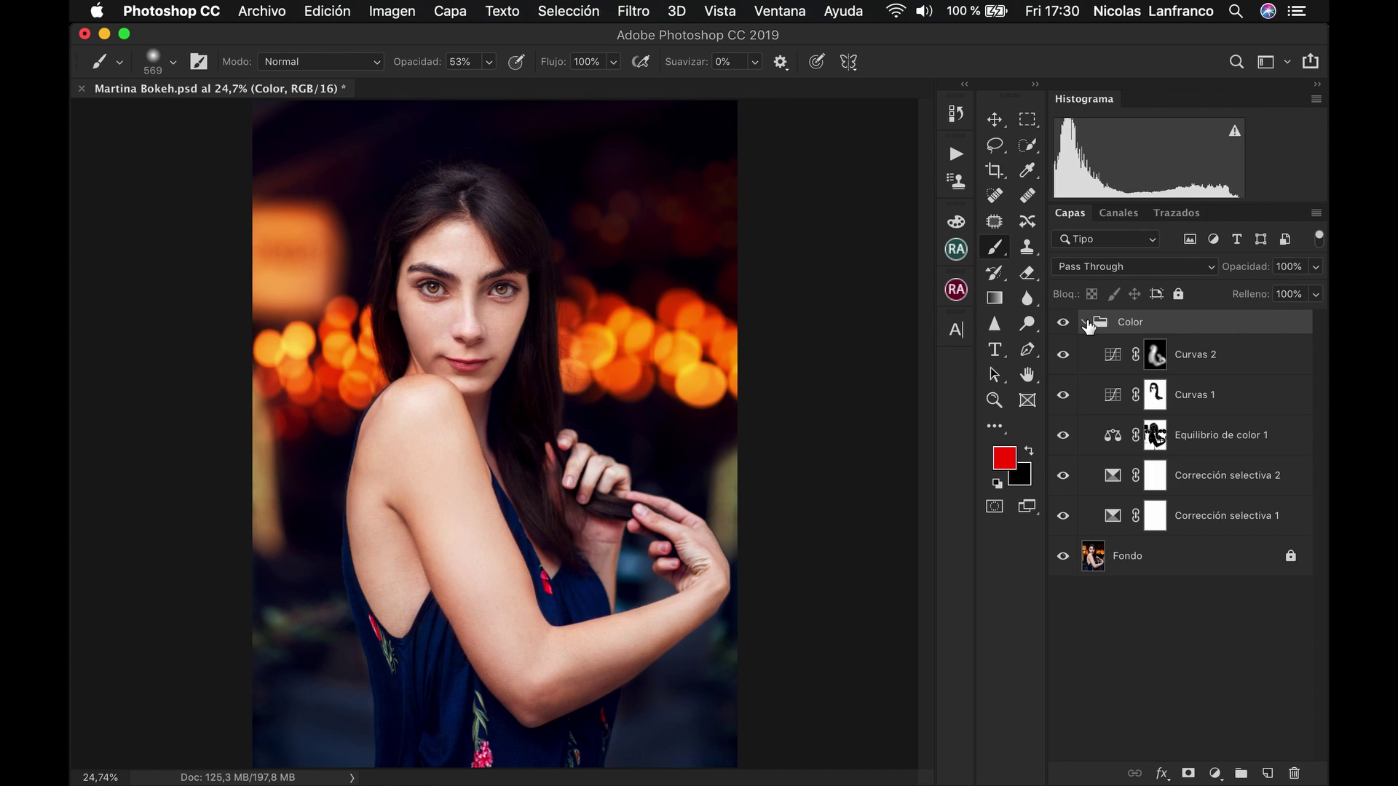
click(1063, 476)
click(1063, 476)
click(1064, 515)
click(1064, 517)
- Paint black at 22% opacity on the Corrección selectiva 2 mask over the face, shoulder, arms and hands
click(1156, 478)
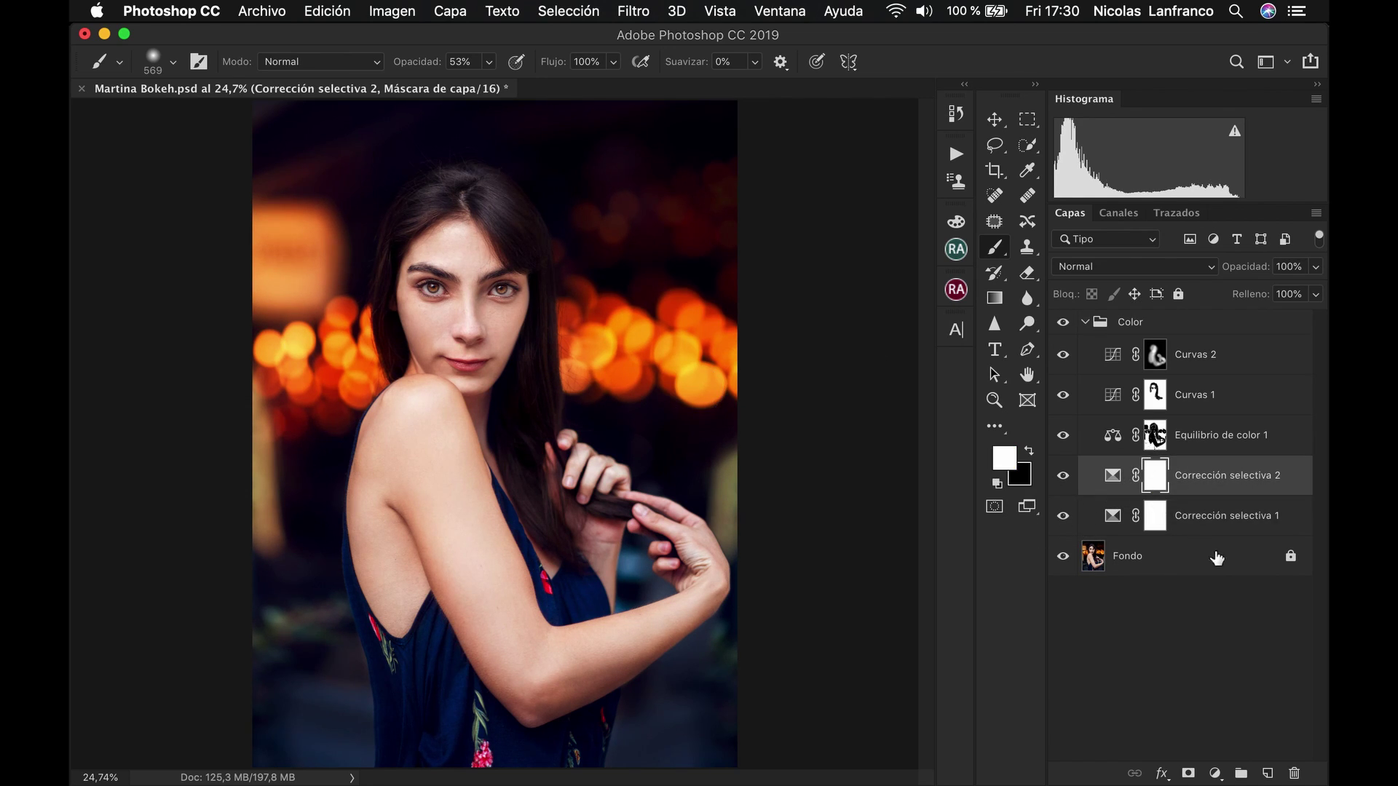
click(1029, 451)
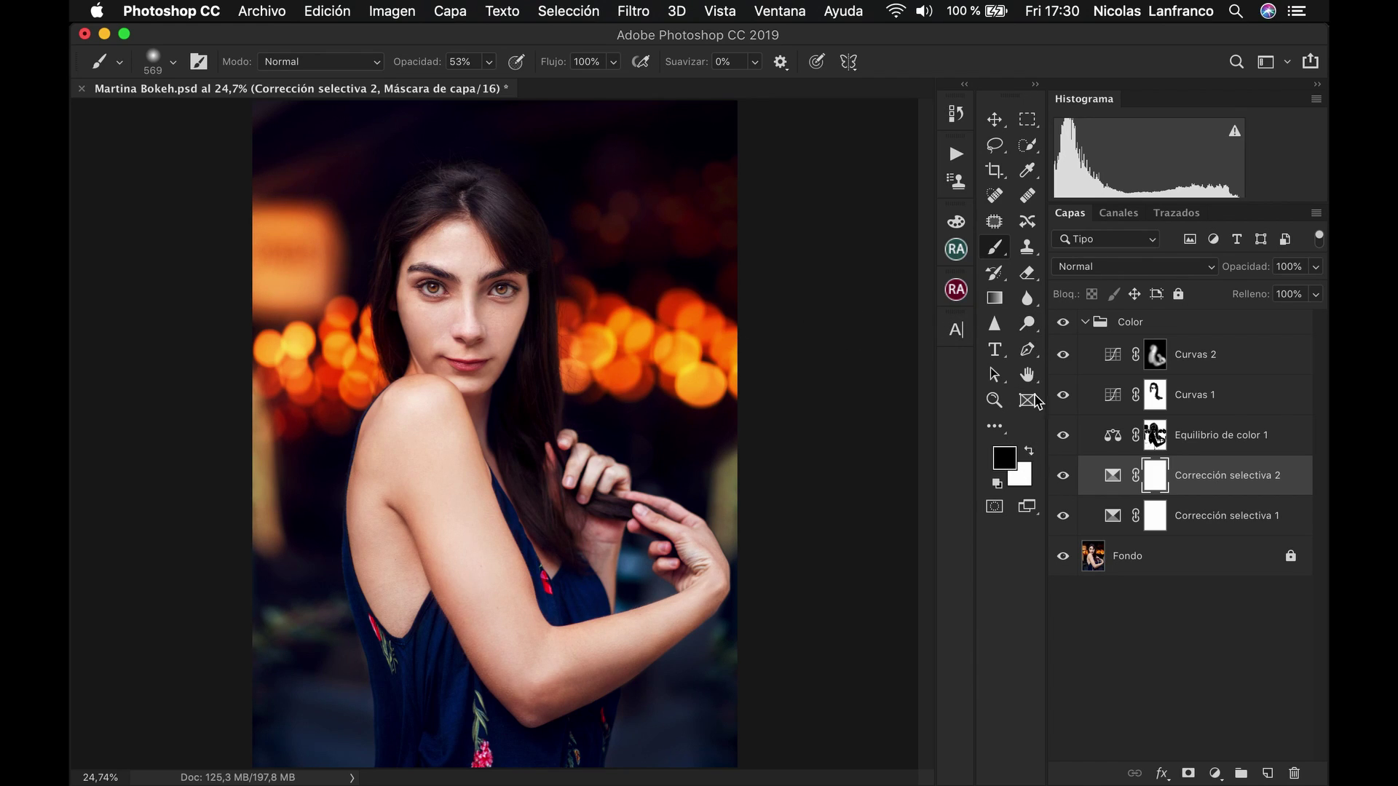
click(489, 62)
drag(485, 86, 460, 85)
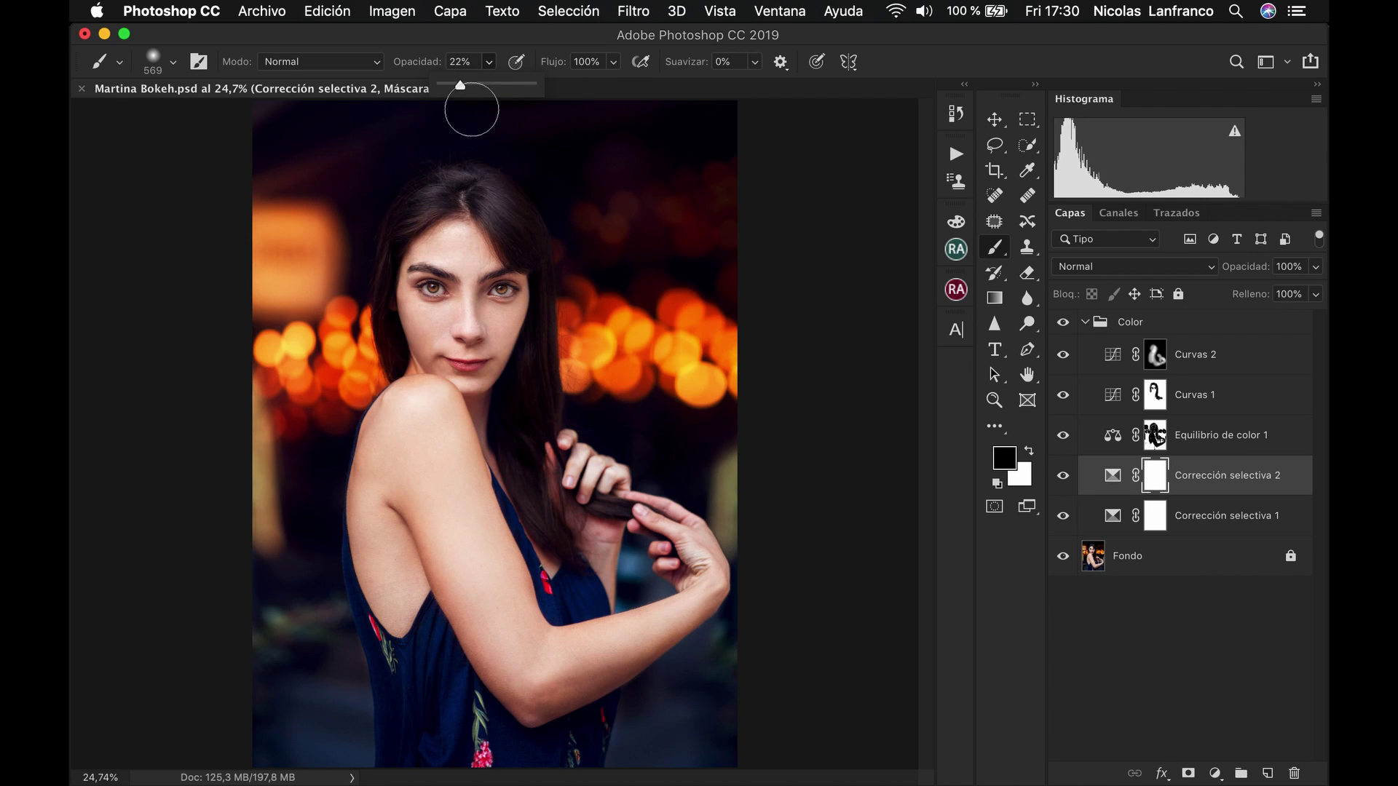
drag(490, 337, 547, 359)
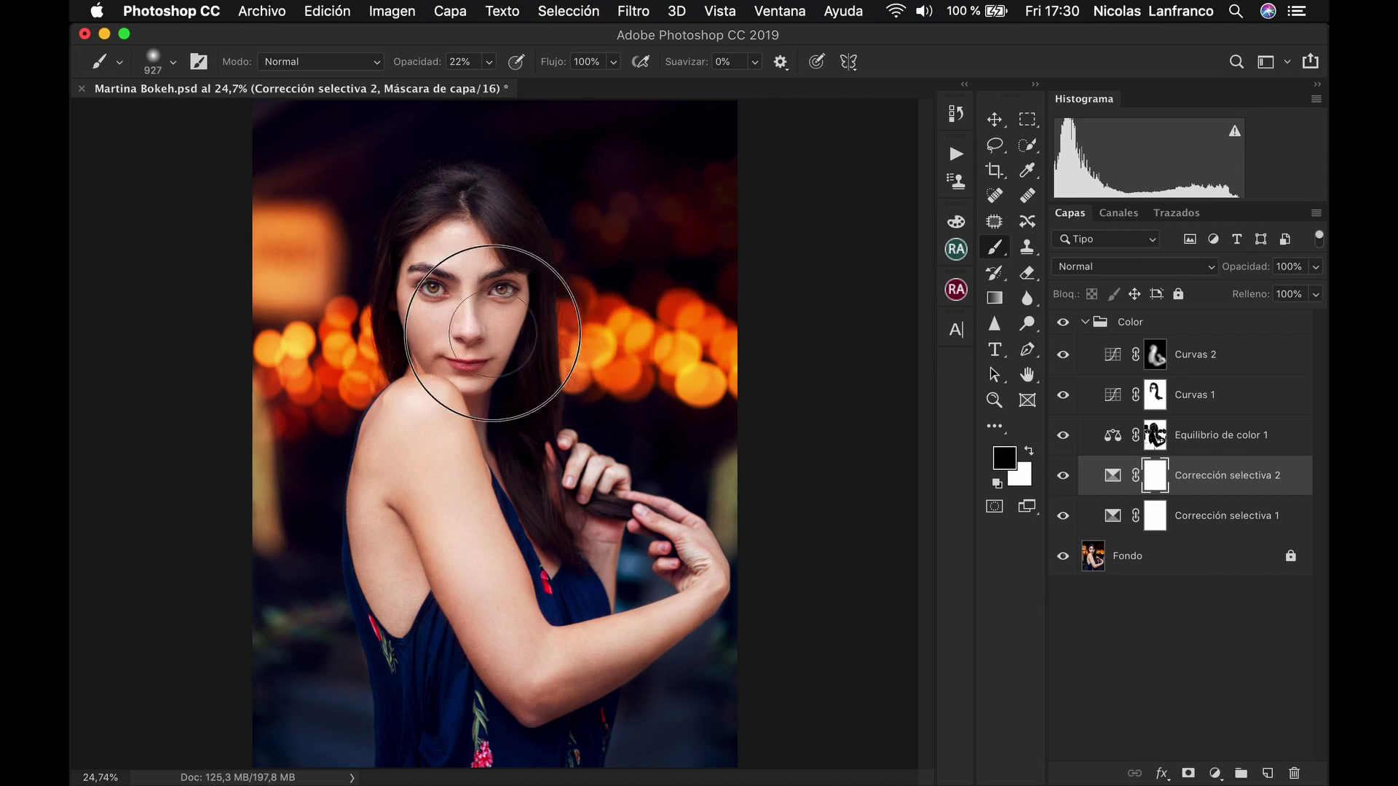
mouse_move(445, 397)
mouse_down()
mouse_move(399, 558)
mouse_move(583, 668)
mouse_move(582, 645)
mouse_up()
mouse_move(678, 532)
mouse_down()
mouse_move(715, 582)
mouse_move(701, 616)
mouse_up()
mouse_move(609, 520)
mouse_down()
mouse_move(561, 487)
mouse_move(641, 543)
mouse_up()
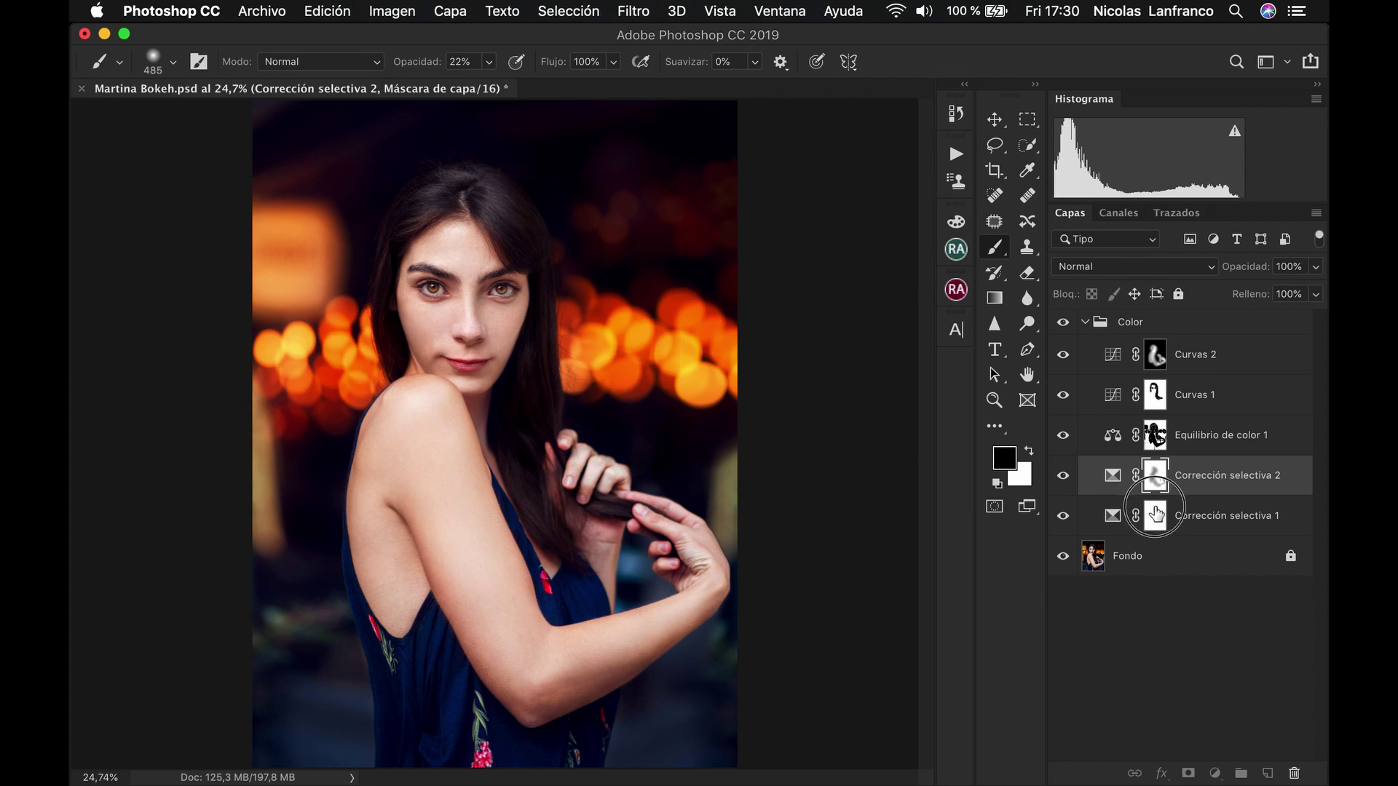
- Paint black at 22% opacity on the Corrección selectiva 1 mask over the skin, and compare the portrait with and without that layer
click(1155, 516)
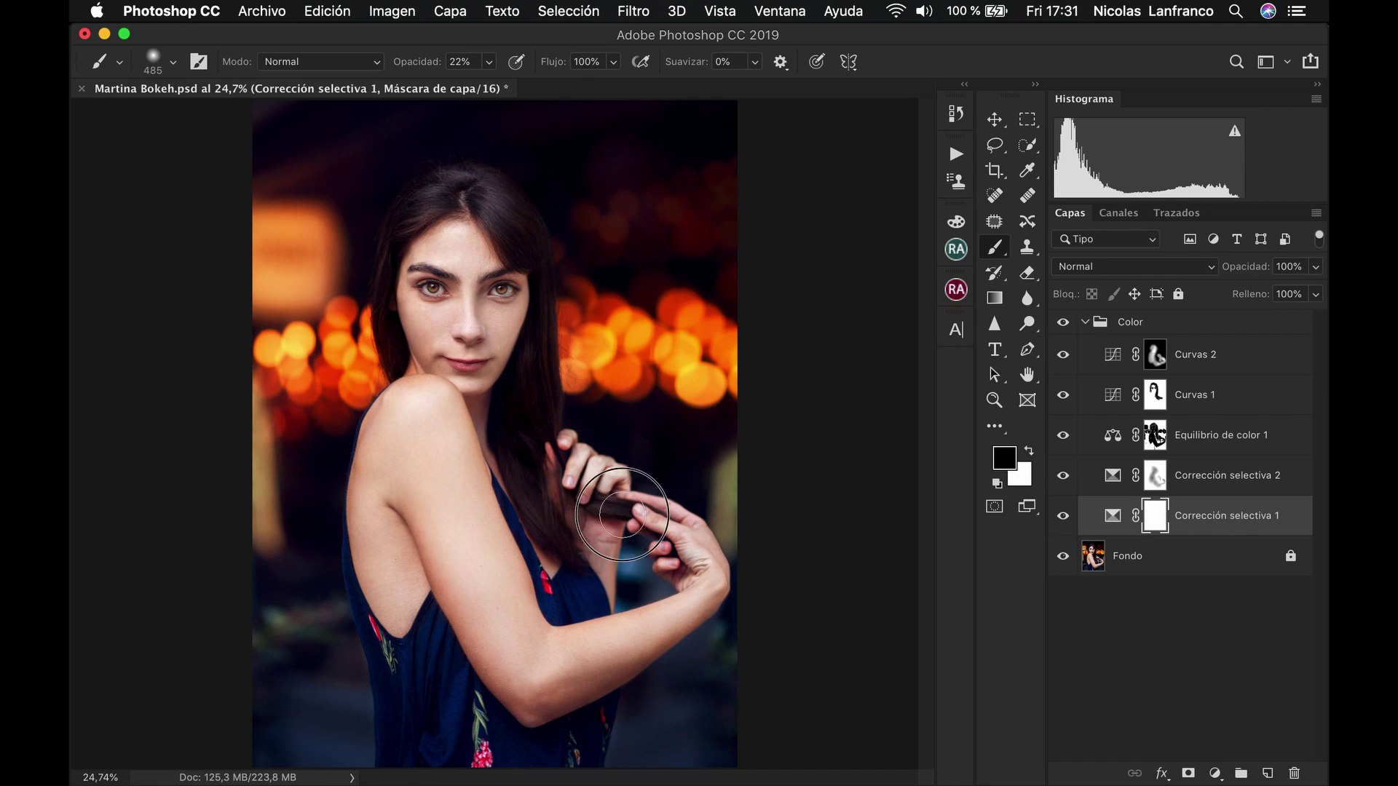
drag(631, 605, 651, 622)
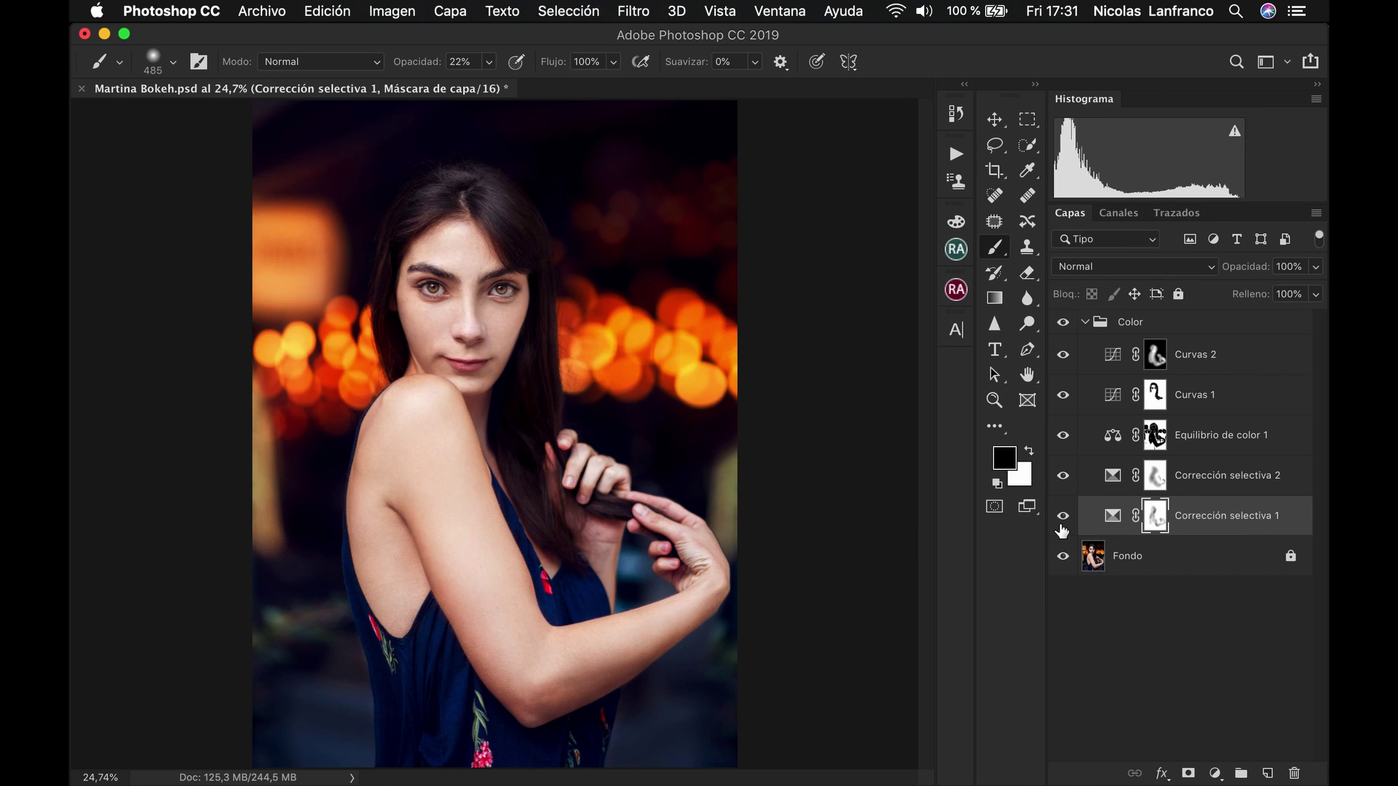
click(1063, 519)
click(1063, 517)
click(1063, 518)
click(1063, 519)
- Collapse the Color group and compare the final color grade with the original portrait
click(1086, 322)
click(1064, 322)
click(1065, 322)
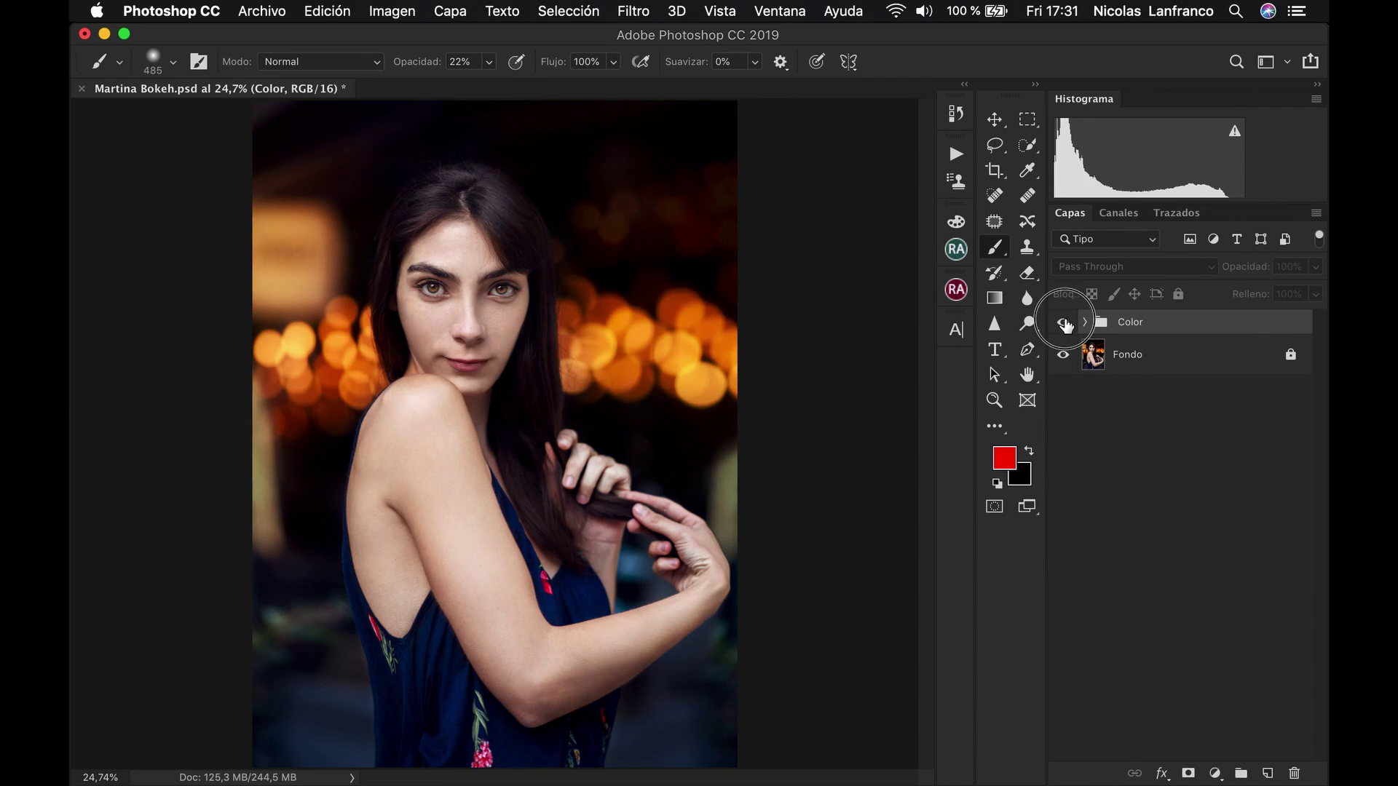
click(1065, 322)
click(1065, 322)
click(1065, 322)
click(1065, 322)
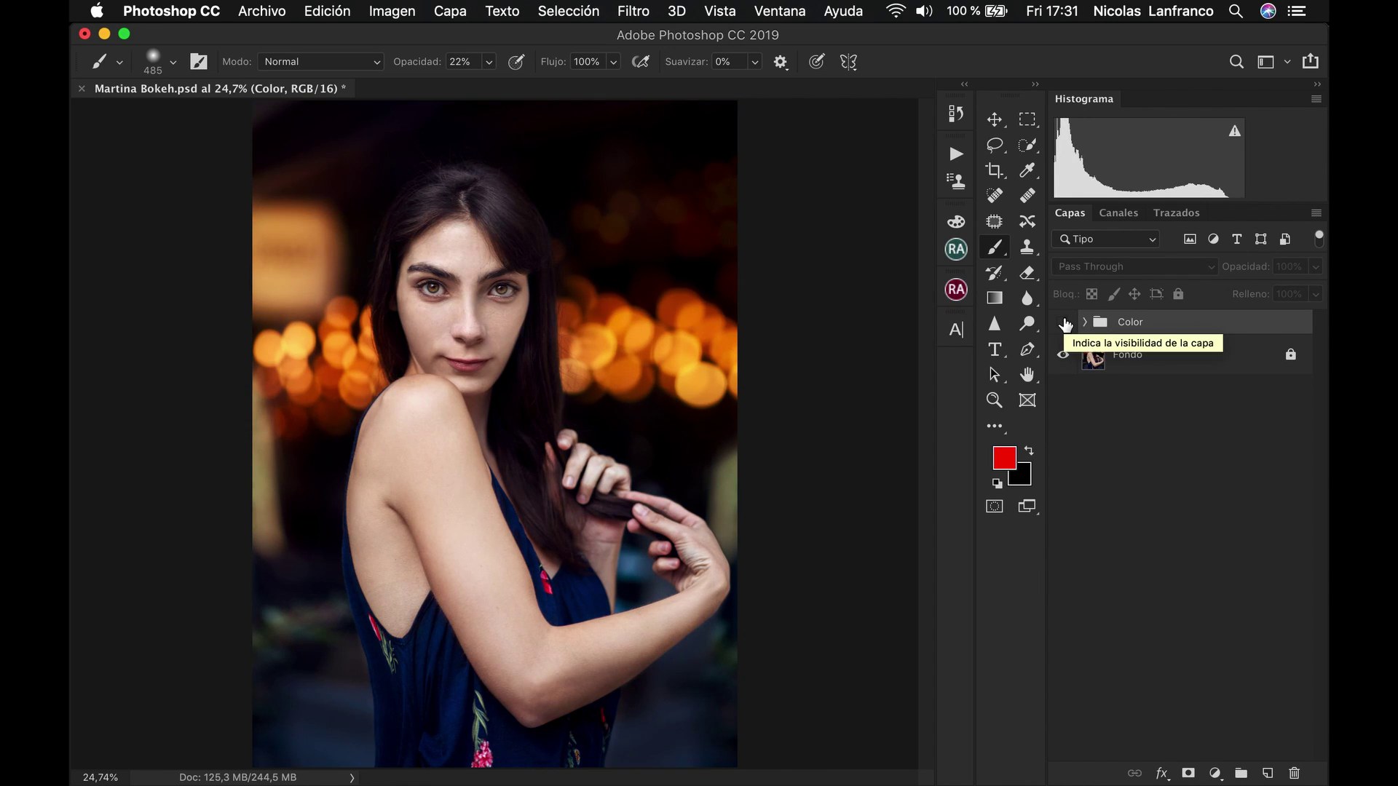
click(1065, 322)
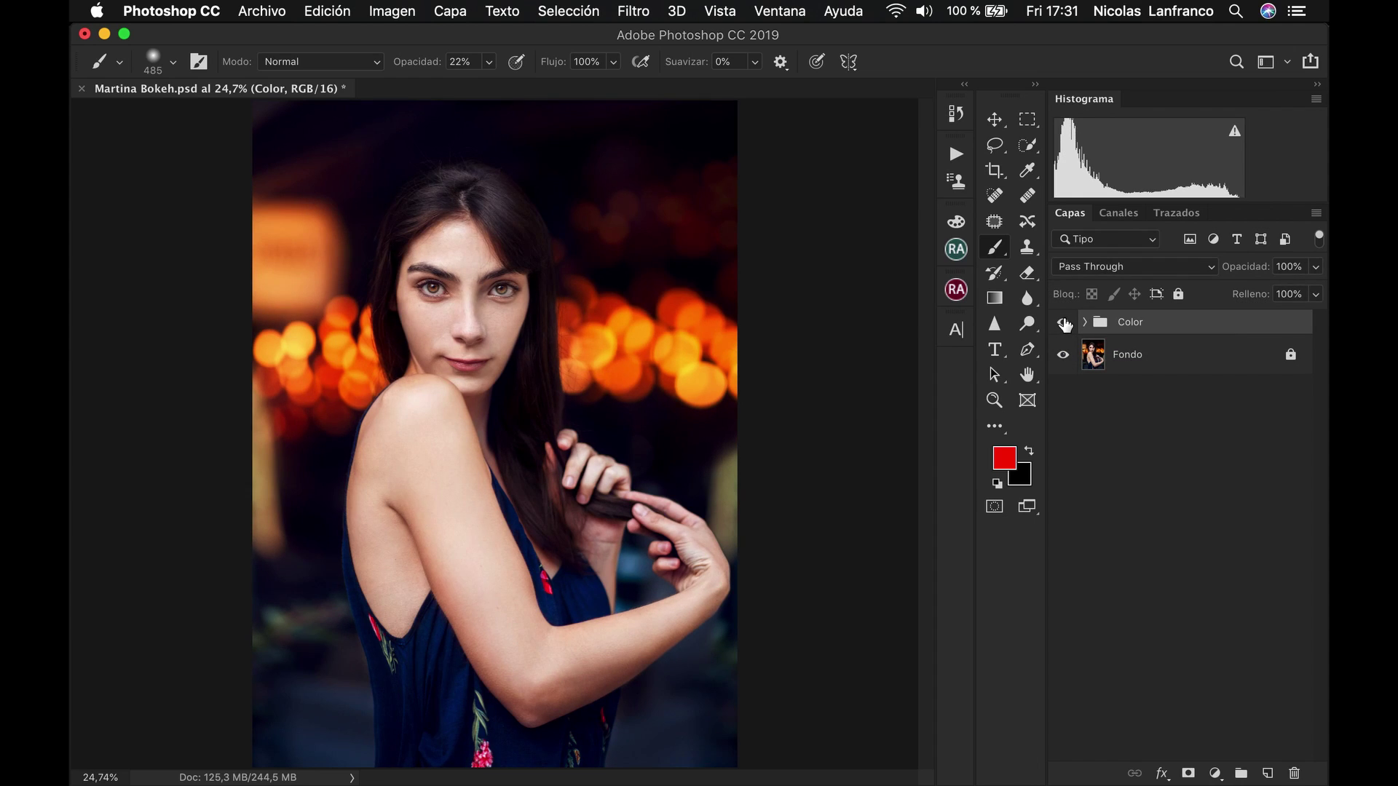
click(1065, 322)
click(1064, 321)
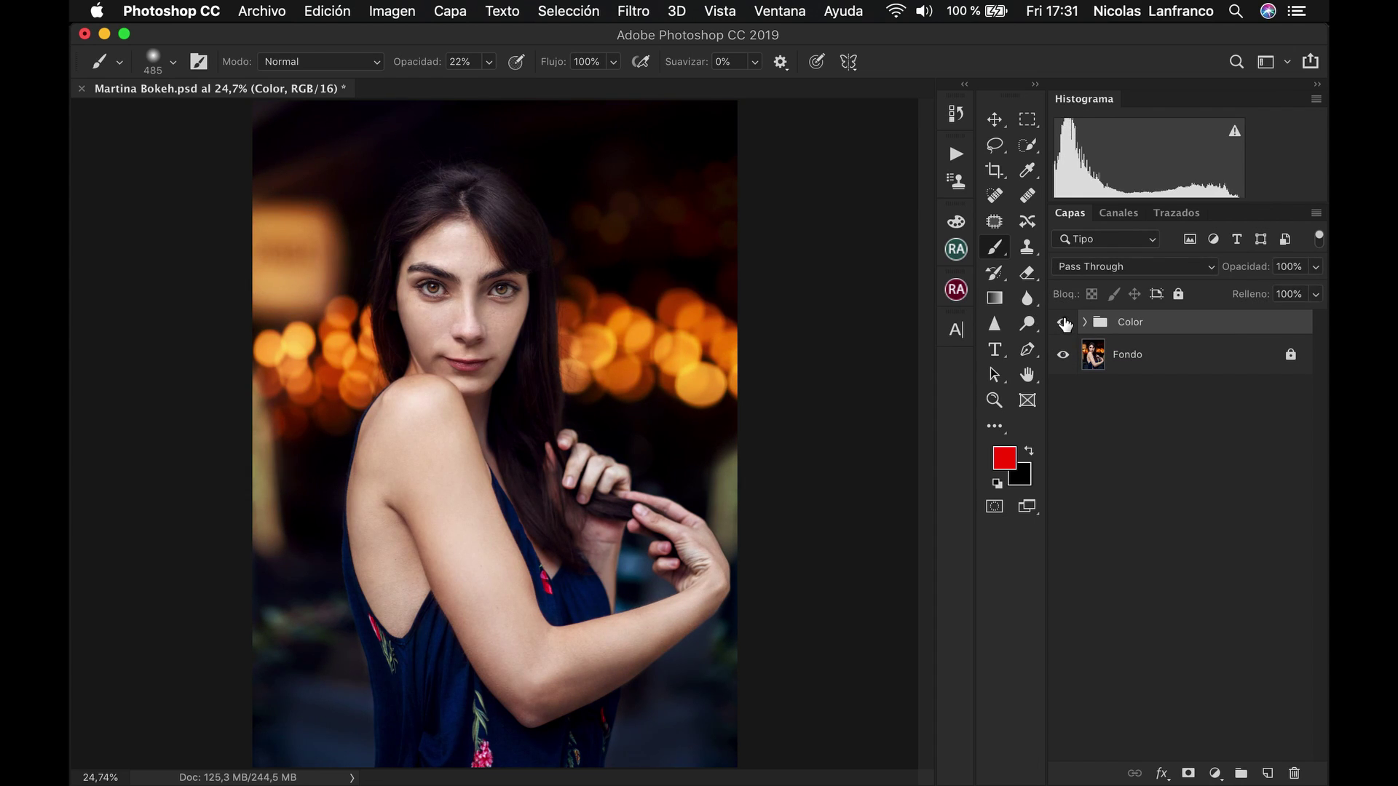
click(1064, 323)
click(1065, 323)
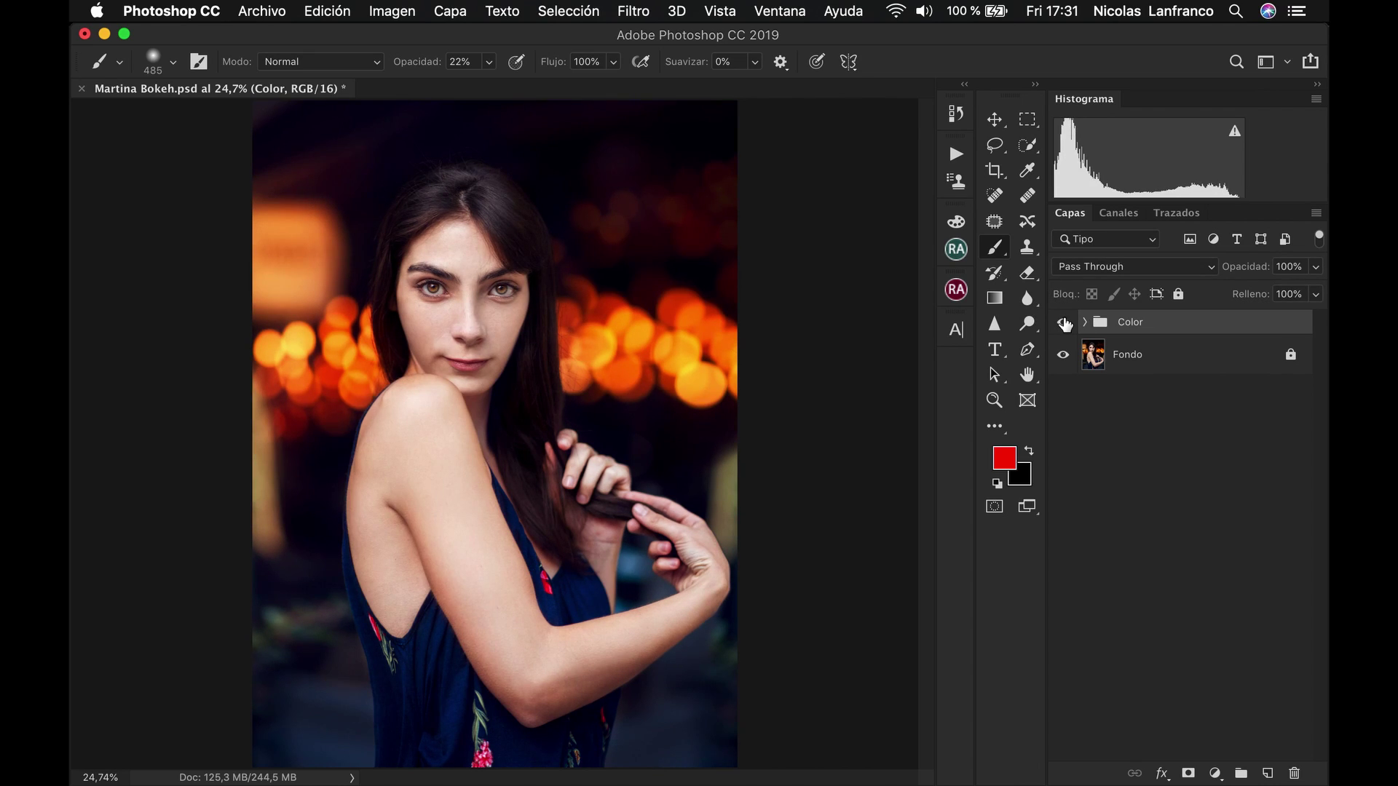